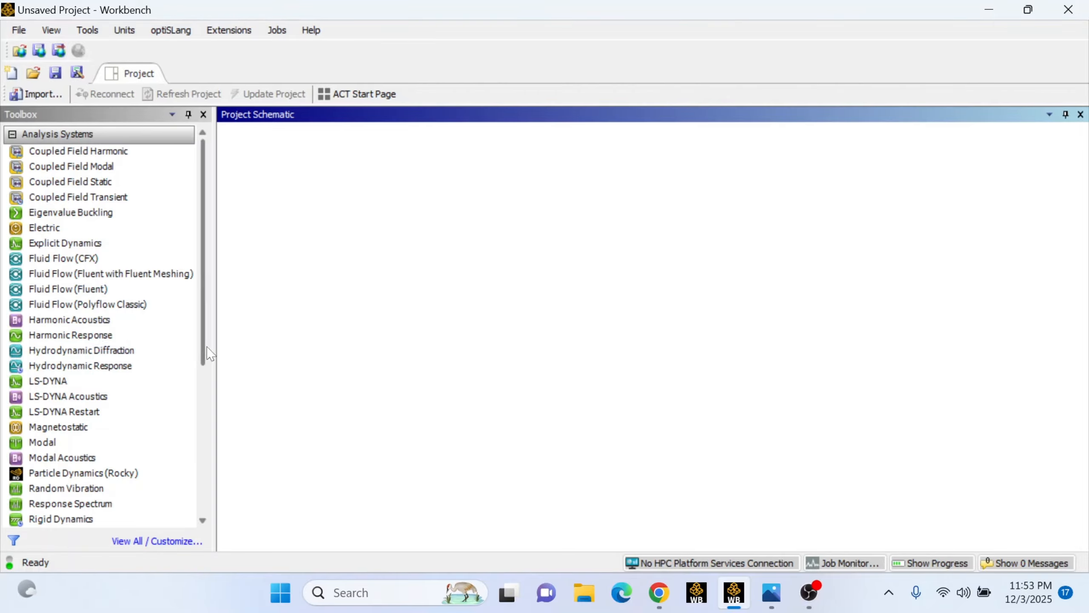
# Add a Static Structural analysis system to the project schematic
pyautogui.scroll(-1, 210, 395)
pyautogui.scroll(-5, 210, 395)
pyautogui.scroll(8, 210, 387)
pyautogui.moveTo(204, 335); pyautogui.dragTo(180, 489)
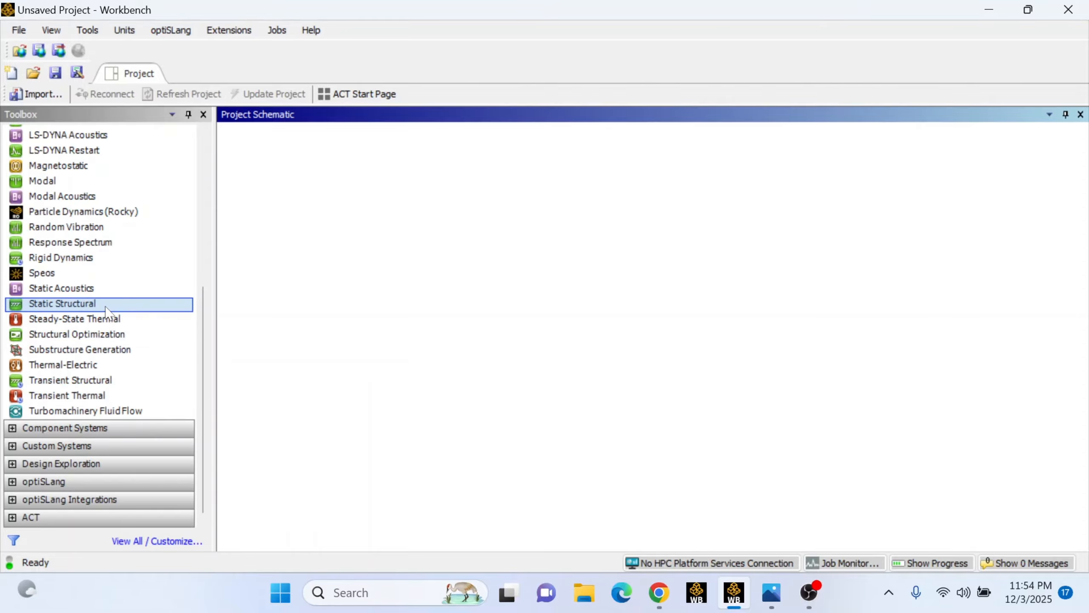
pyautogui.moveTo(106, 306); pyautogui.dragTo(305, 230)
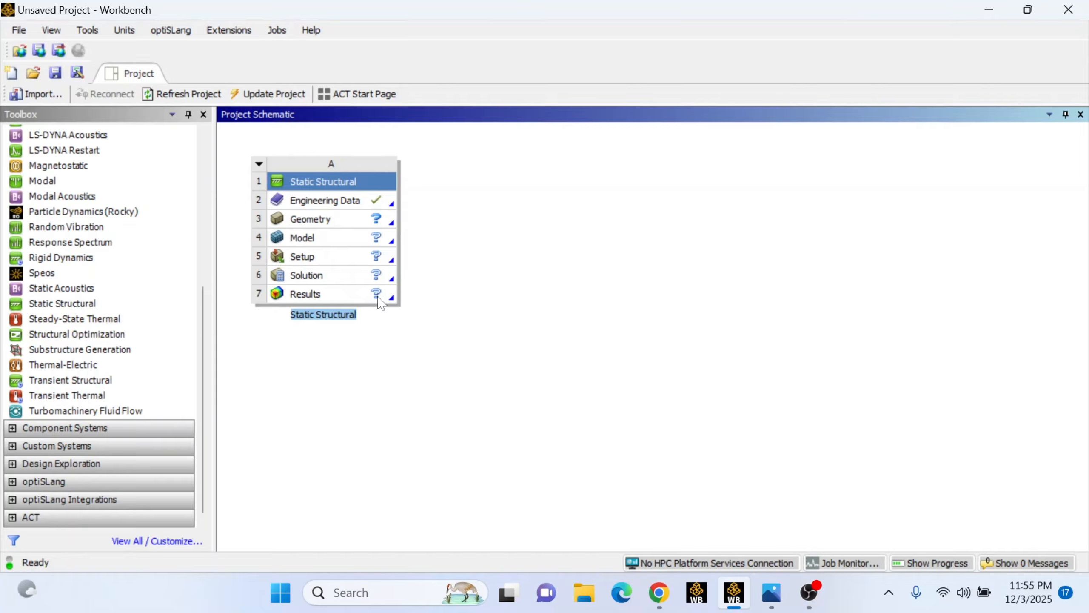
# Import the Cubiod.scdocx geometry into the system's Geometry cell
pyautogui.click(381, 220)
pyautogui.rightClick(382, 220)
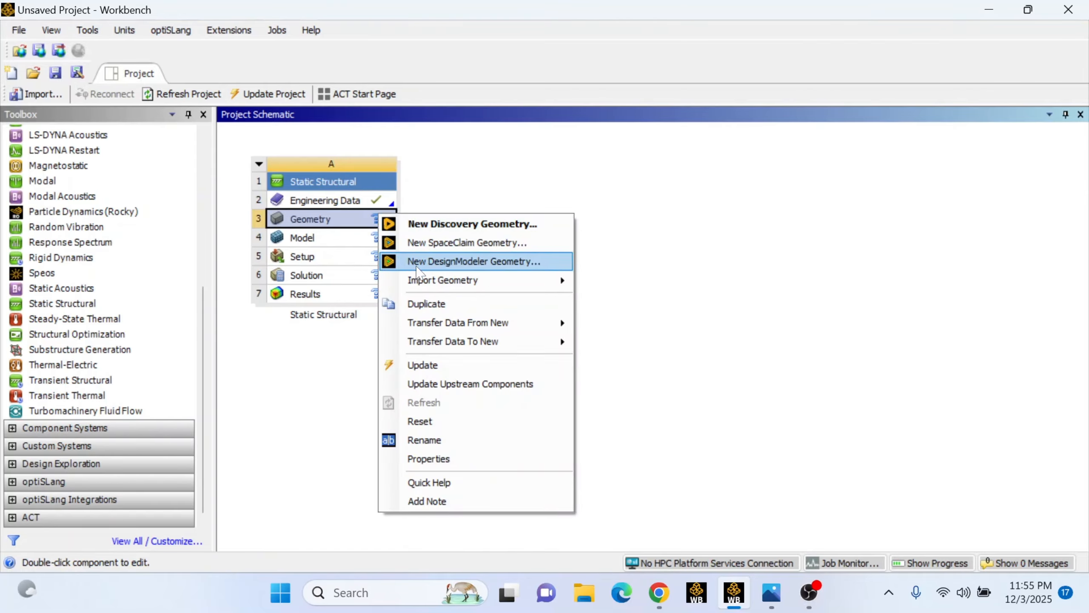
pyautogui.moveTo(425, 284)
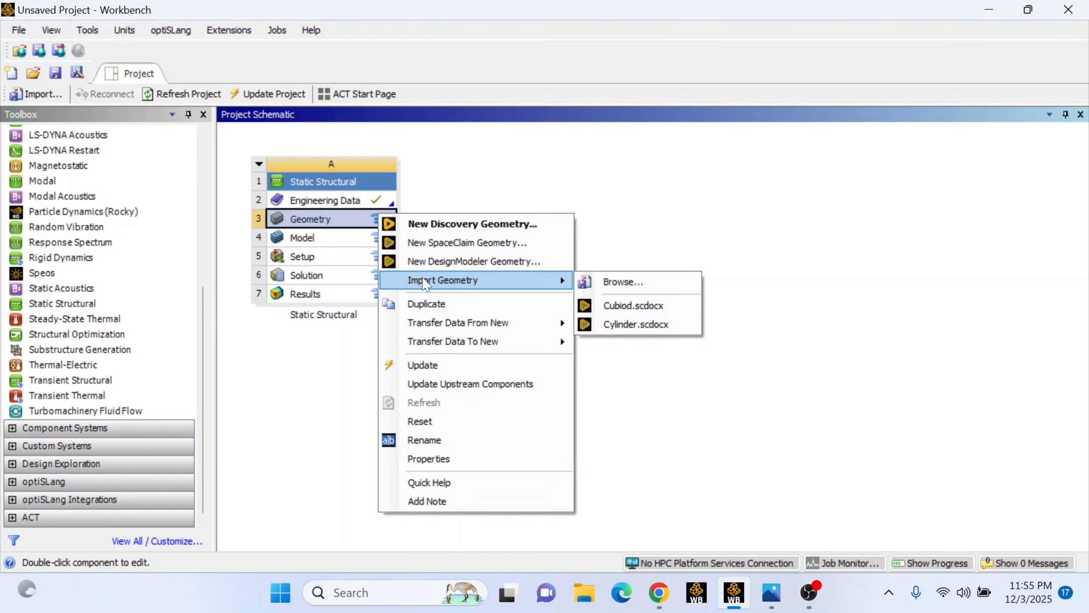
pyautogui.click(625, 308)
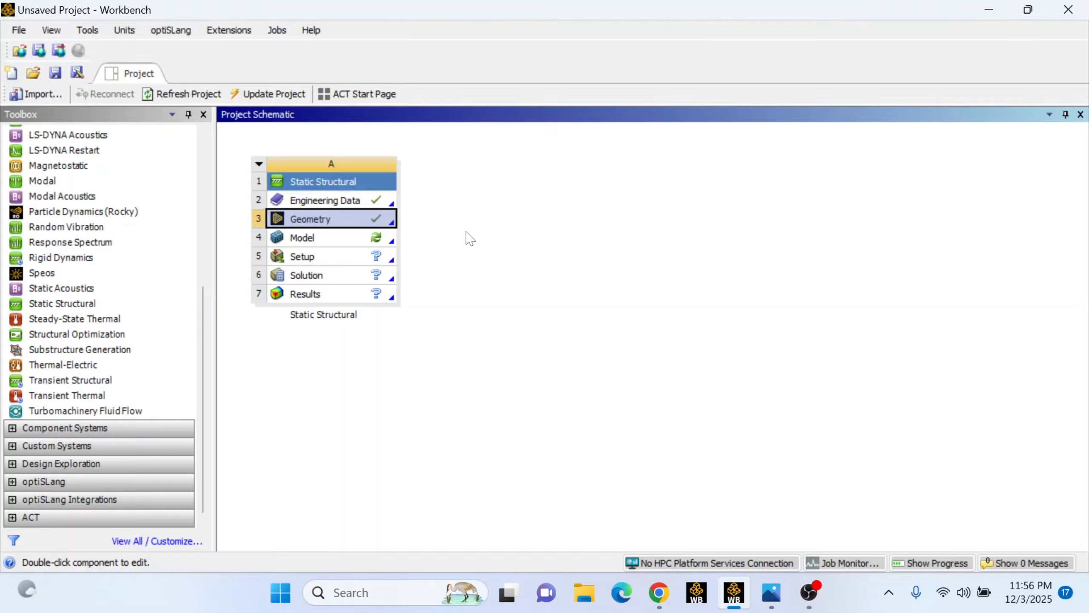
# Open the Model cell for editing in Mechanical
pyautogui.rightClick(379, 239)
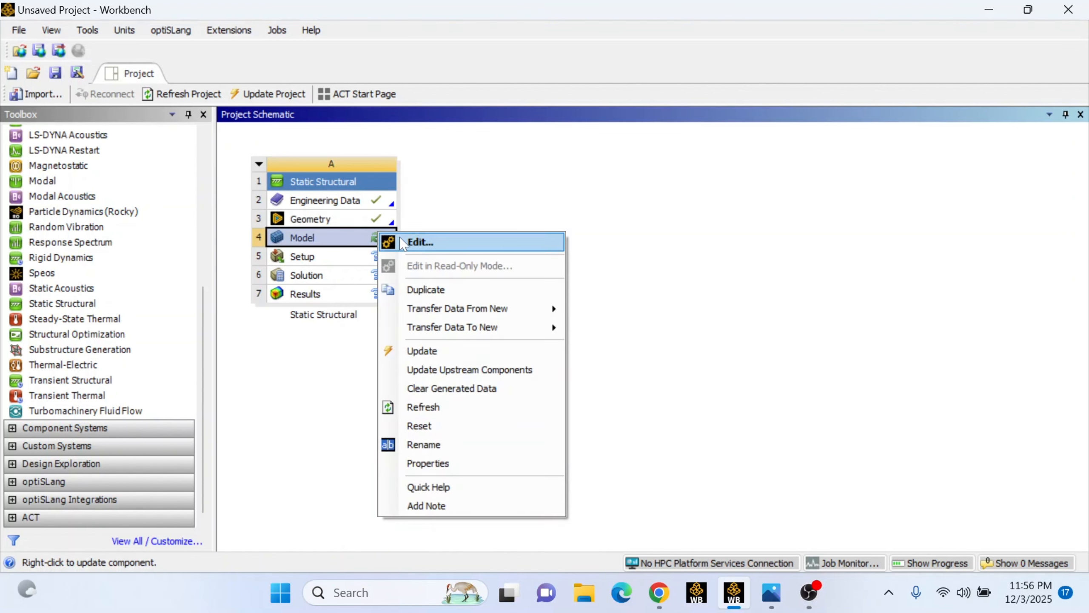
pyautogui.click(403, 243)
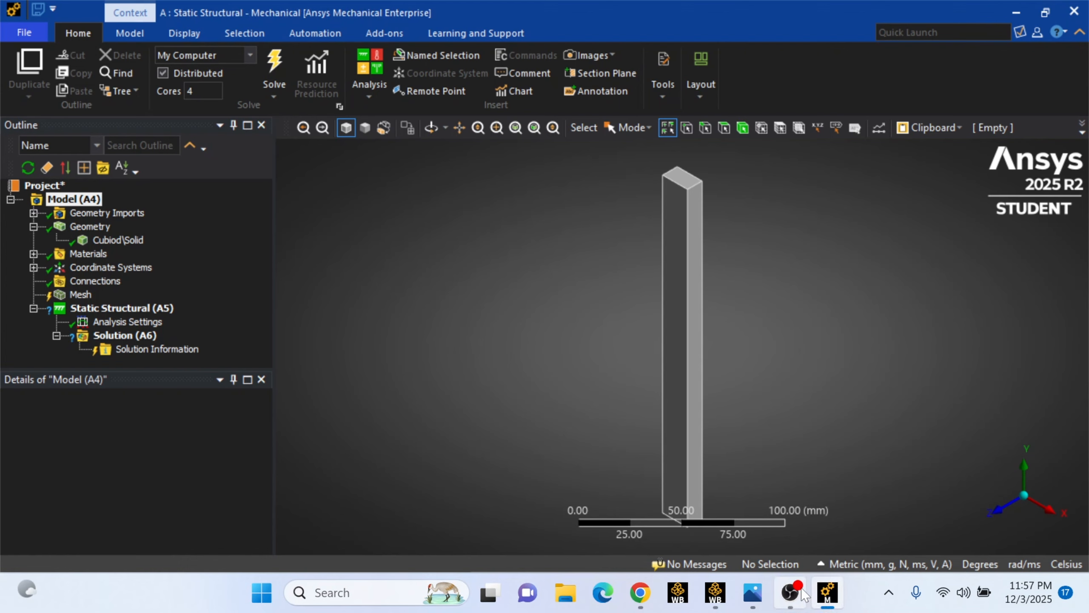
pyautogui.moveTo(806, 595)
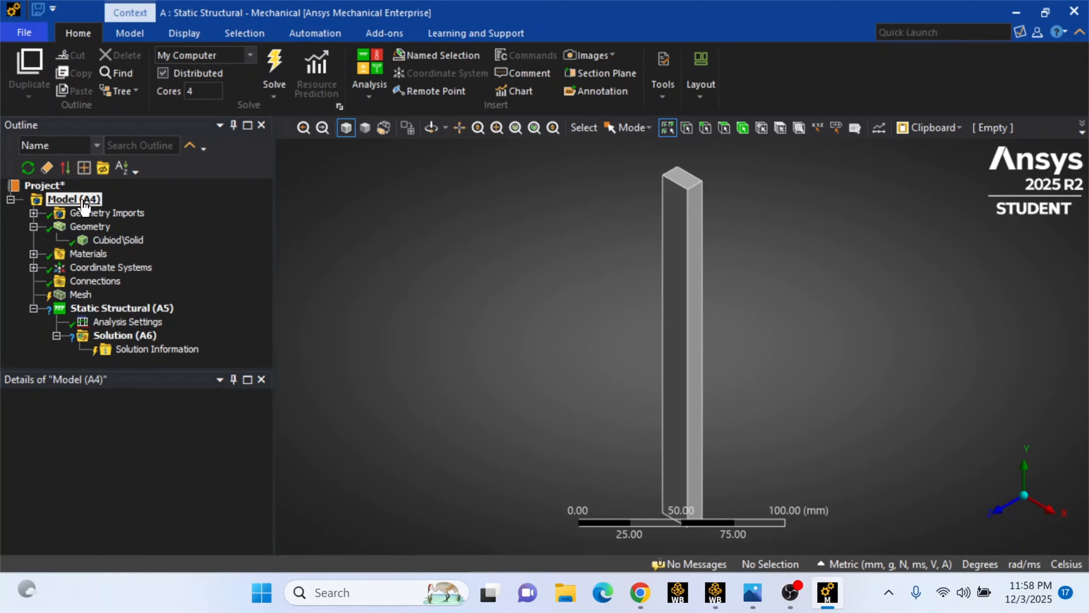
# Inspect the geometry import and the Cubiod solid body in the outline tree
pyautogui.click(34, 213)
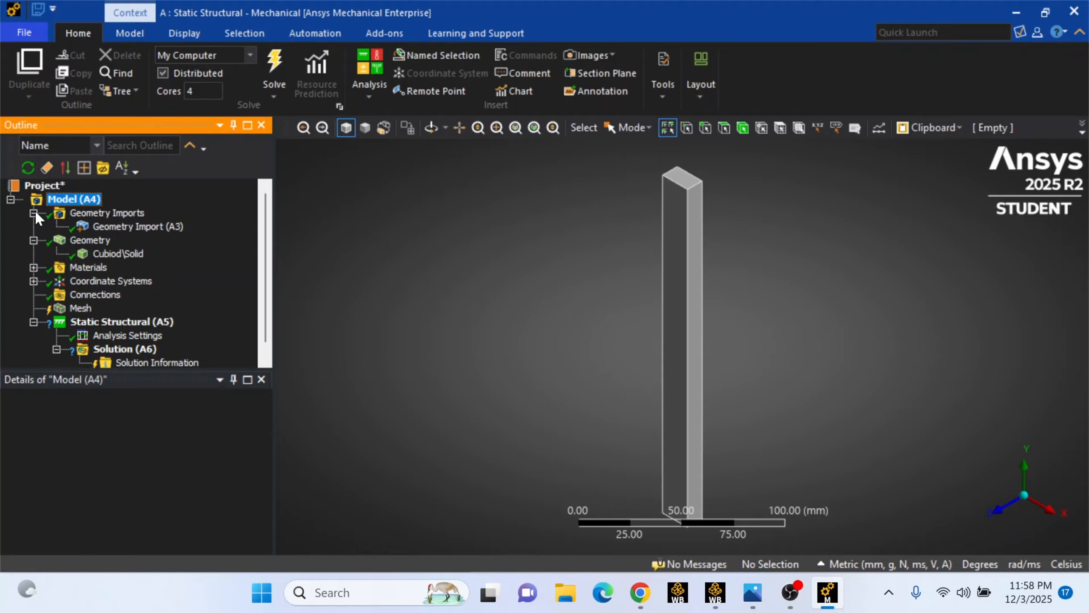
pyautogui.click(144, 232)
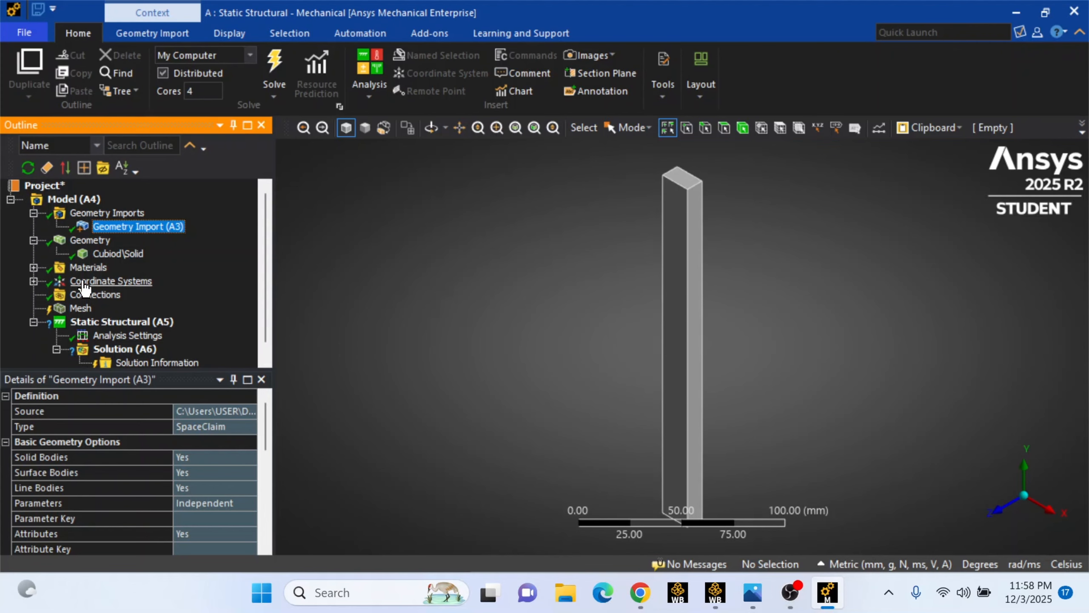
pyautogui.click(128, 257)
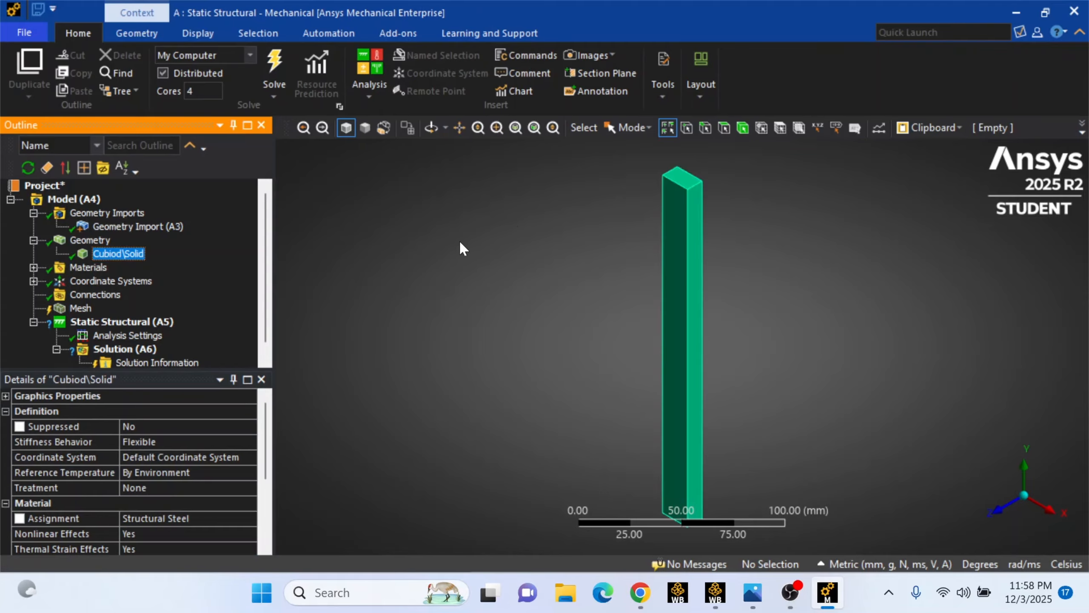
# Examine the Structural Steel material properties assigned to the body
pyautogui.click(33, 267)
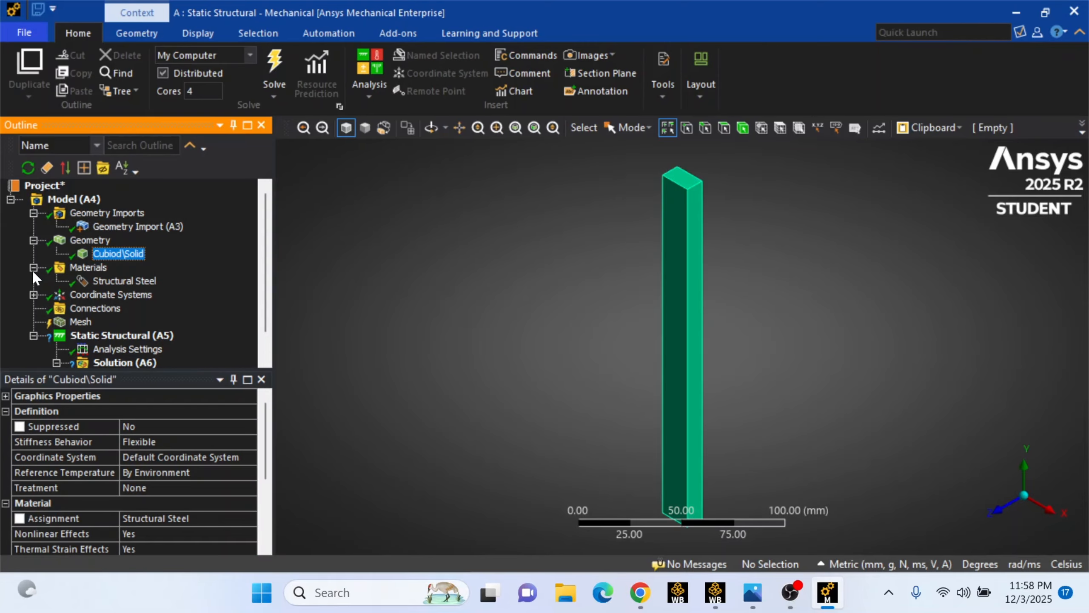
pyautogui.click(116, 287)
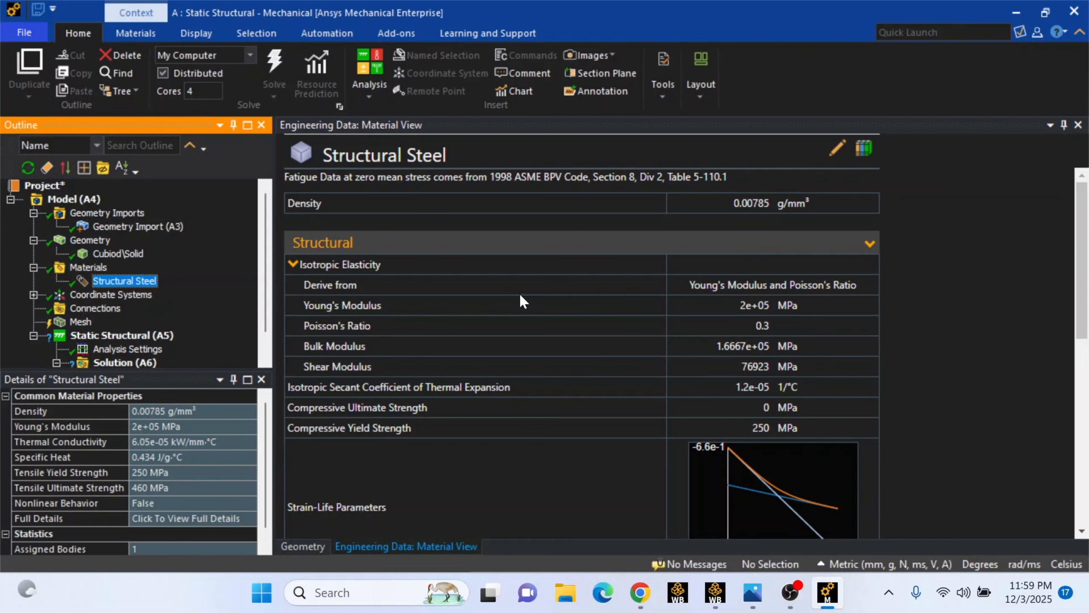
pyautogui.scroll(-5, 521, 296)
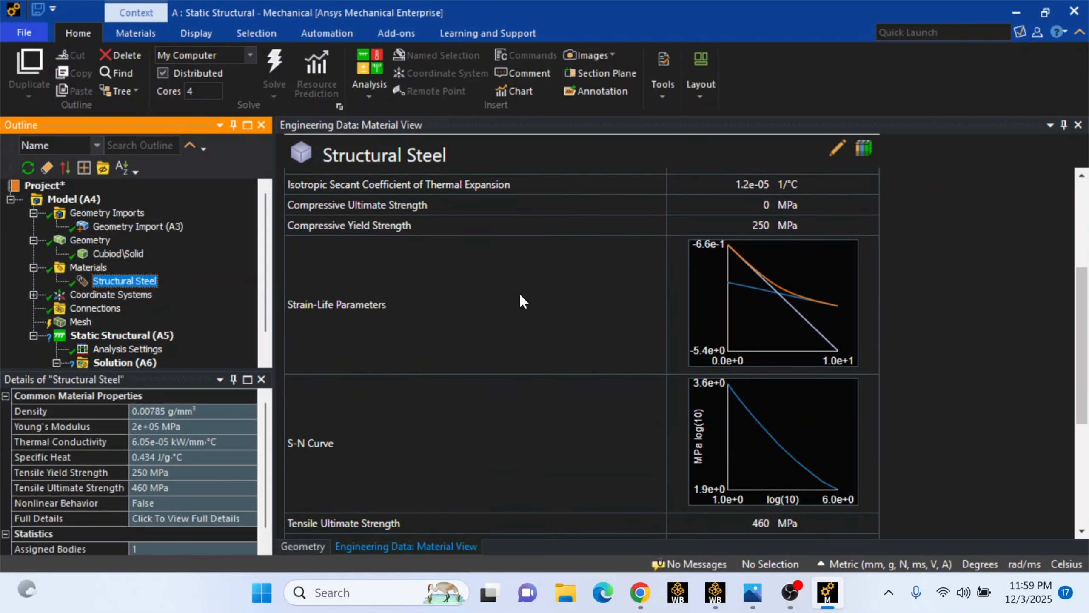
pyautogui.scroll(-2, 519, 293)
pyautogui.scroll(6, 519, 293)
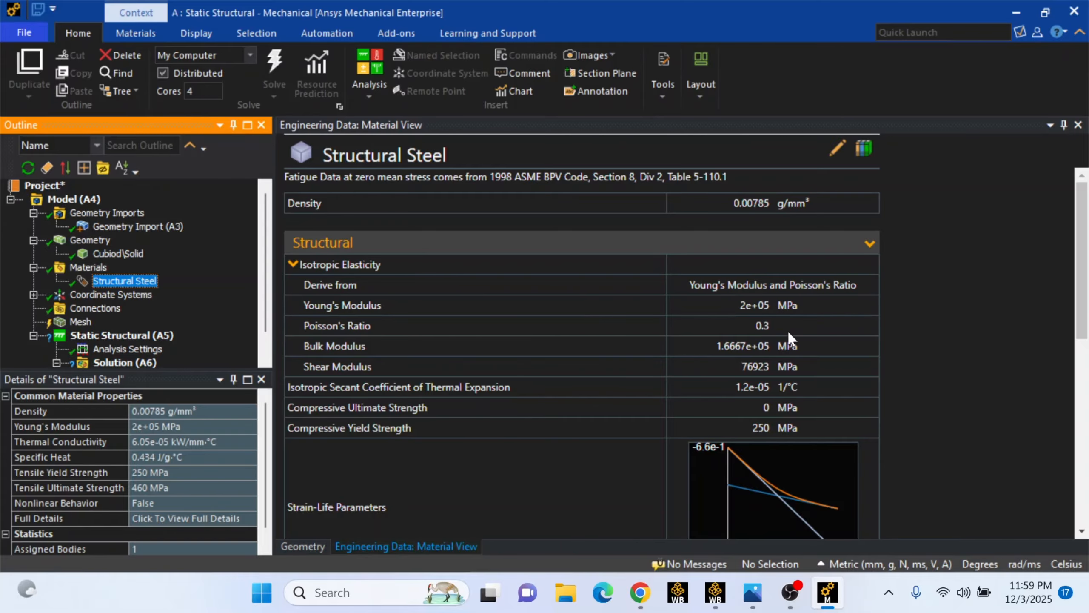
pyautogui.scroll(-5, 788, 333)
pyautogui.scroll(-8, 788, 333)
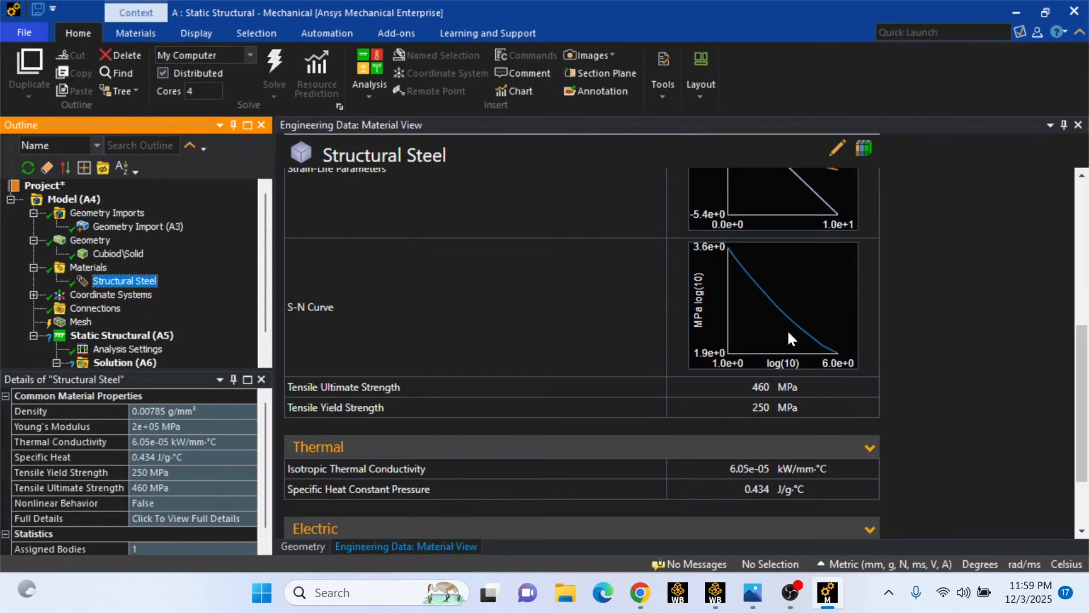
pyautogui.scroll(13, 788, 334)
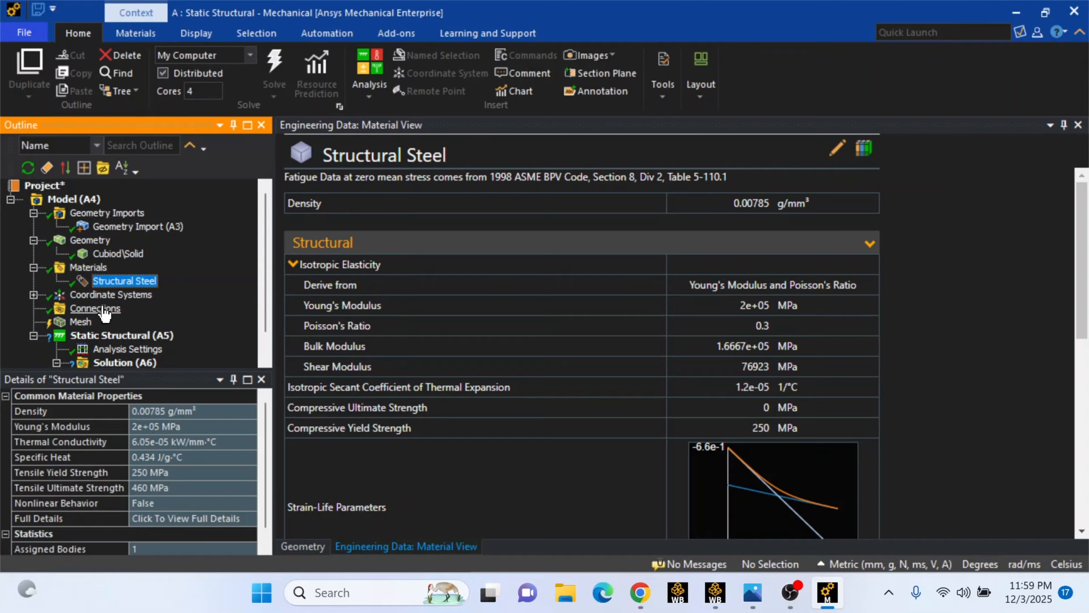
# Inspect the Global Coordinate System details and collapse the expanded outline branches
pyautogui.click(34, 296)
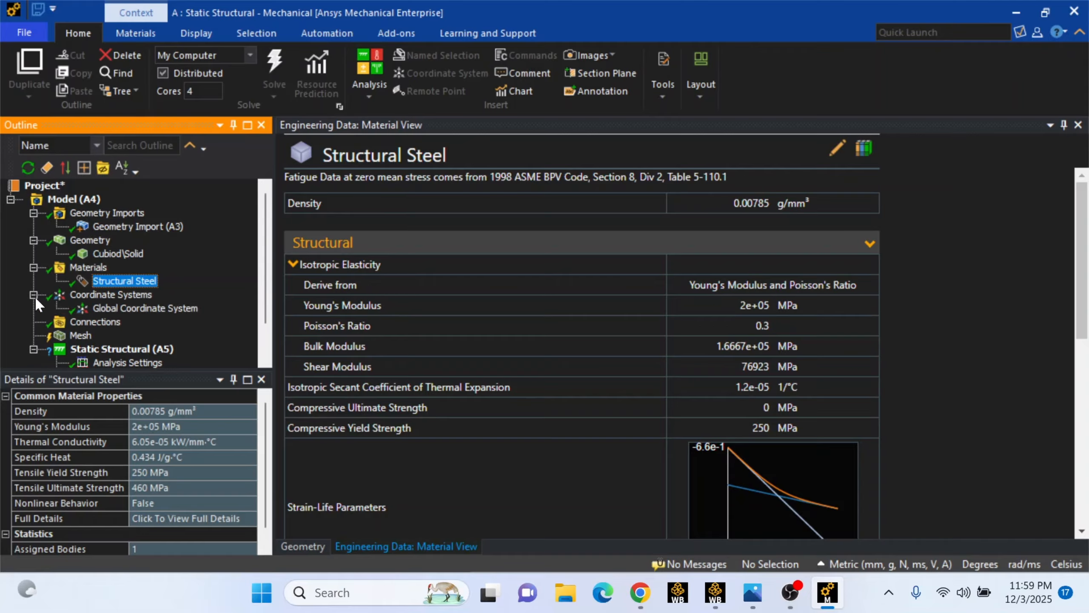
pyautogui.click(106, 296)
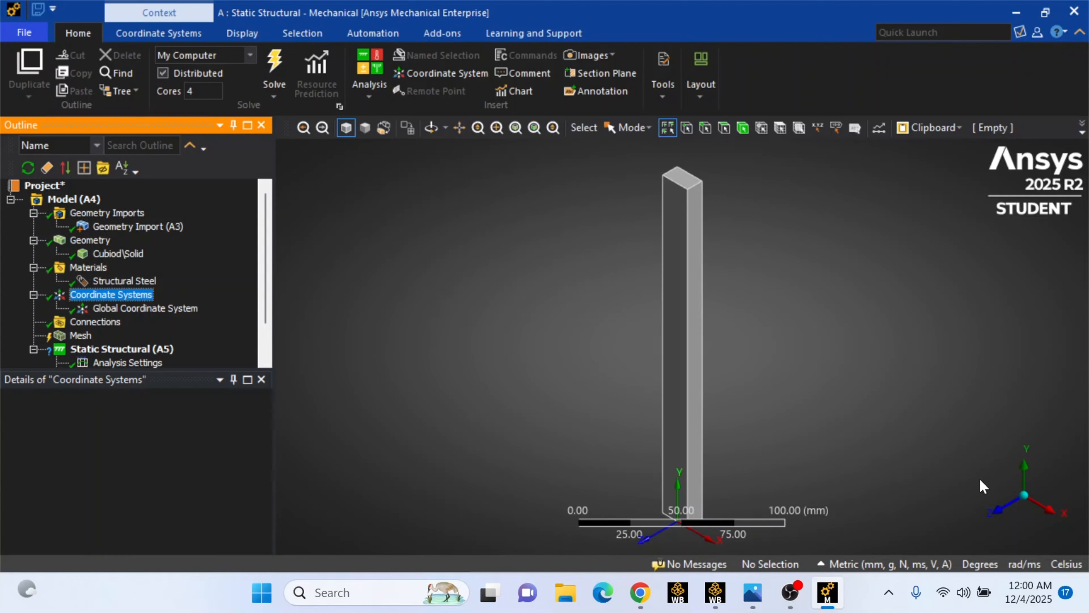
pyautogui.click(187, 307)
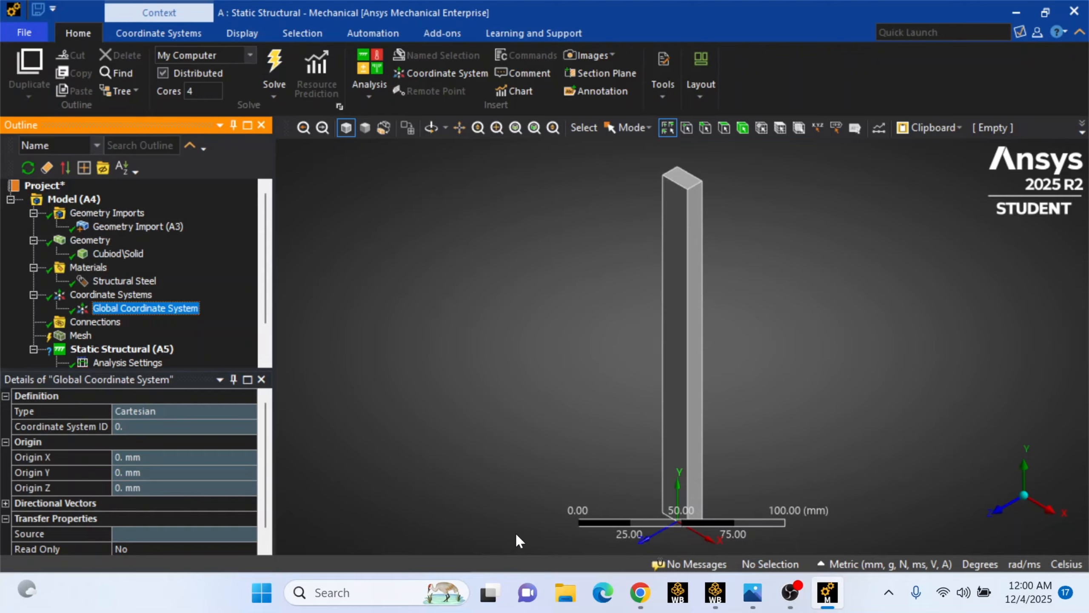
pyautogui.click(33, 296)
pyautogui.click(33, 266)
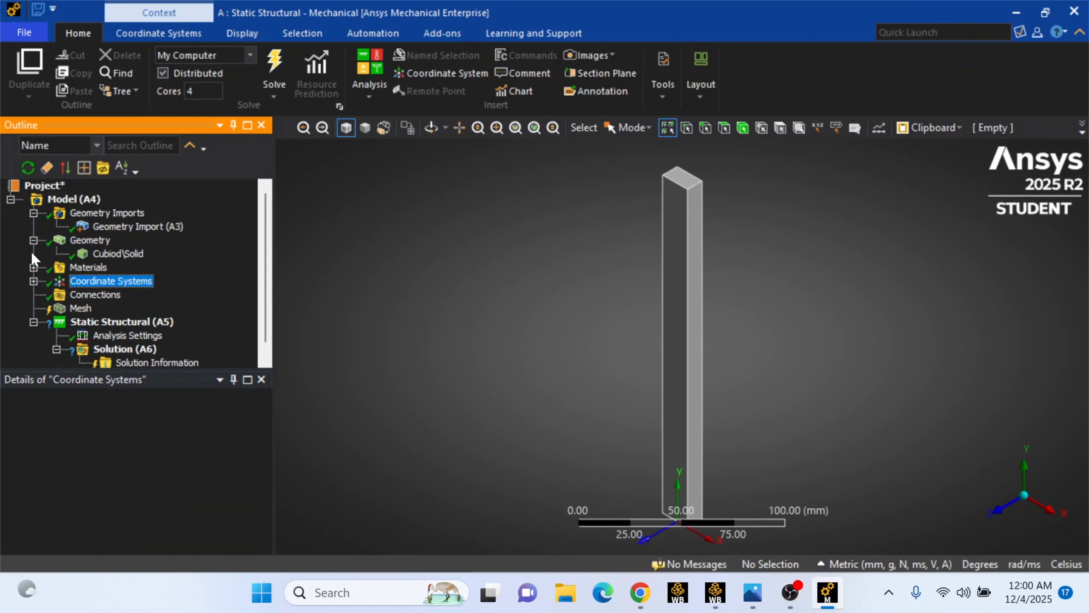
pyautogui.click(33, 240)
pyautogui.click(34, 213)
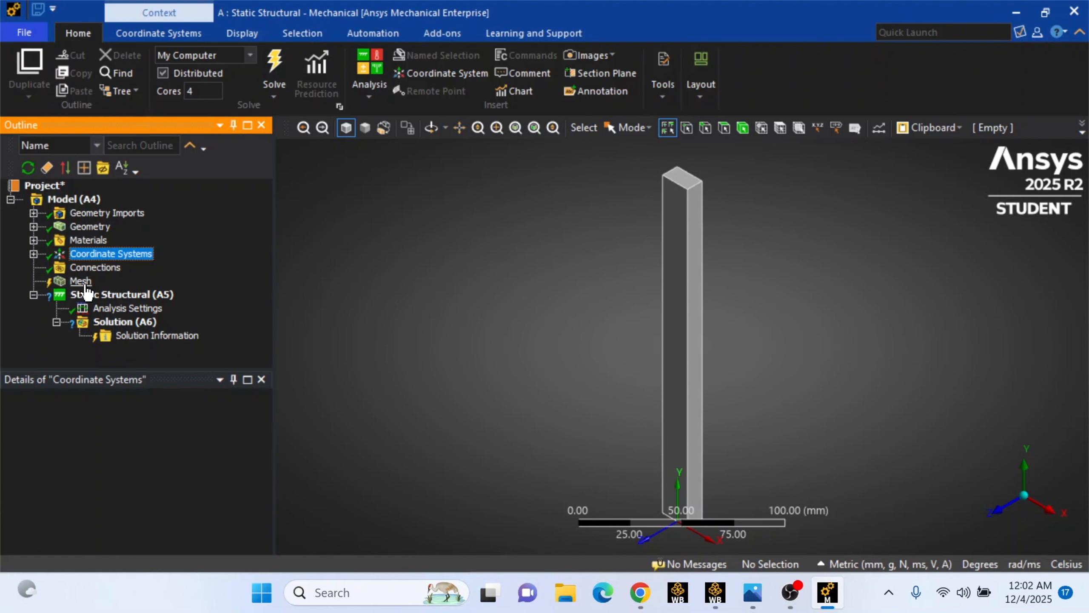
# Insert a Sizing mesh control and scope it to the cuboid body
pyautogui.rightClick(85, 285)
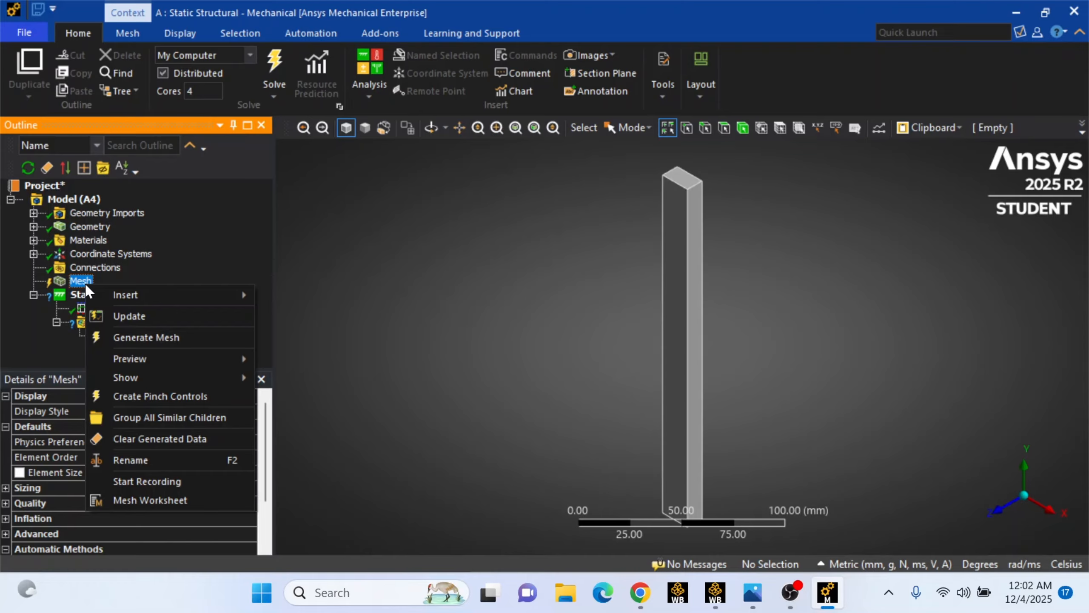
pyautogui.moveTo(121, 296)
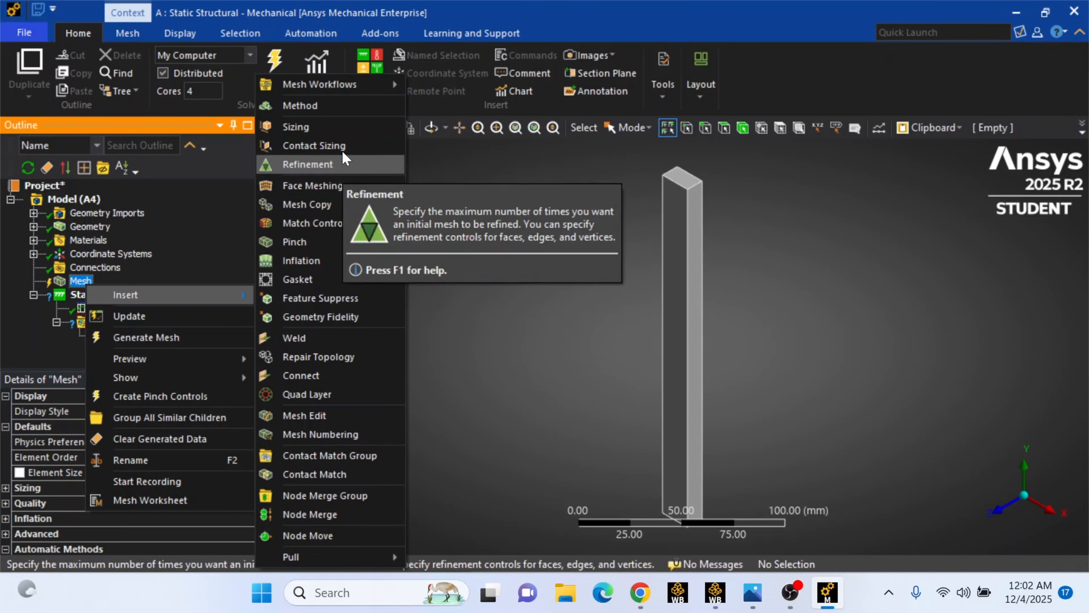
pyautogui.click(342, 127)
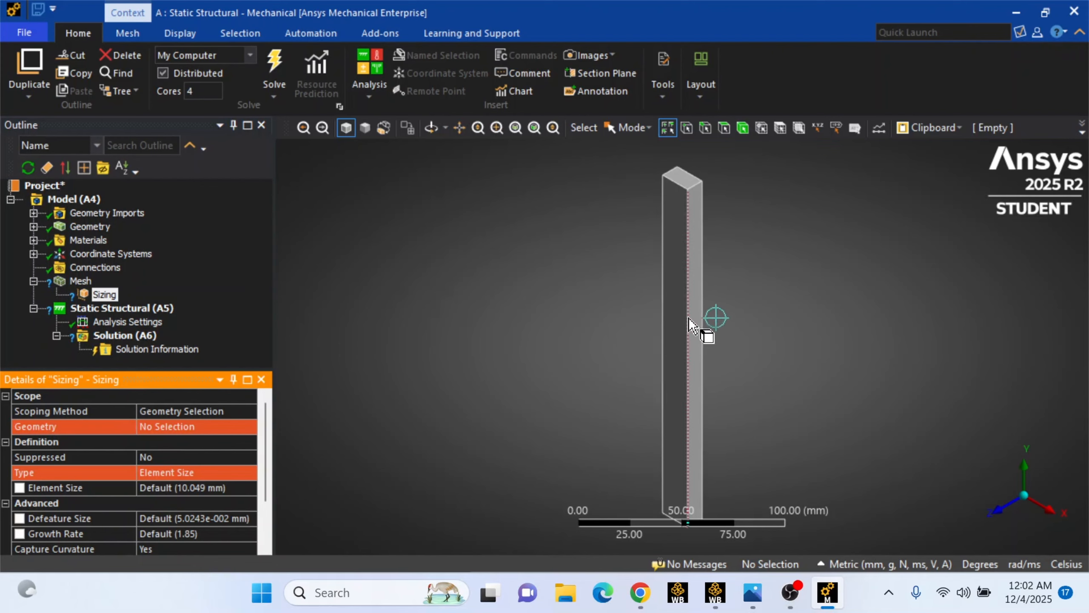
pyautogui.click(743, 127)
pyautogui.click(205, 426)
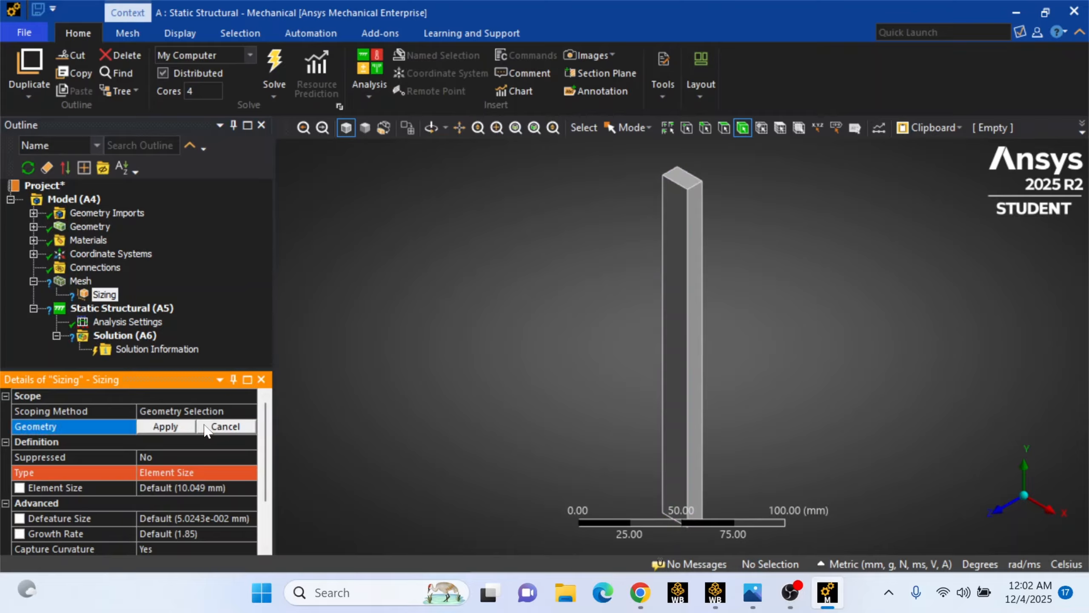
pyautogui.click(698, 363)
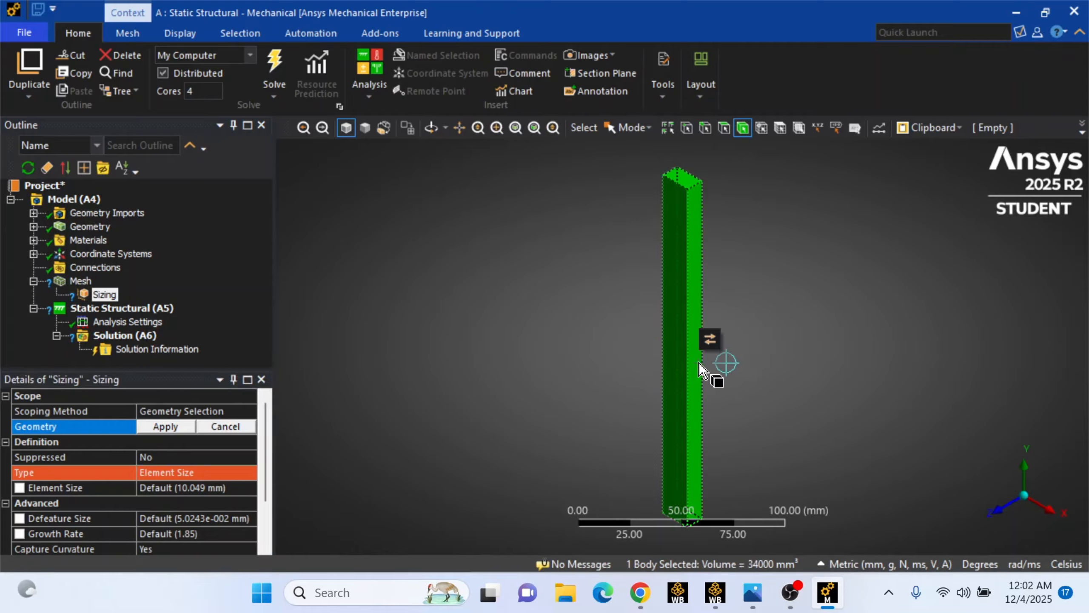
pyautogui.click(187, 426)
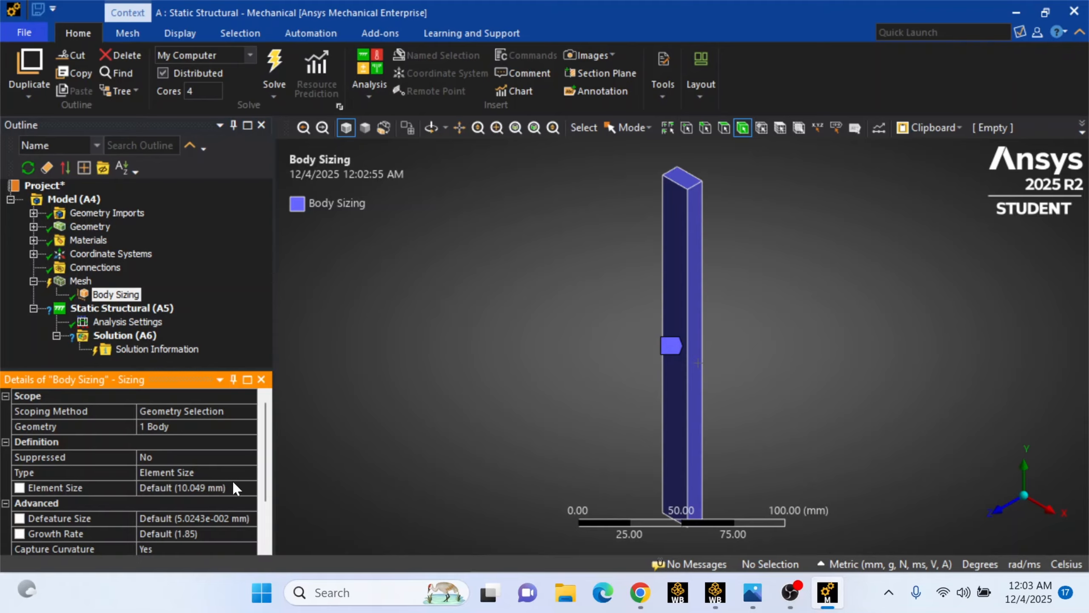
# Set the body sizing element size to 1.5 mm
pyautogui.click(242, 486)
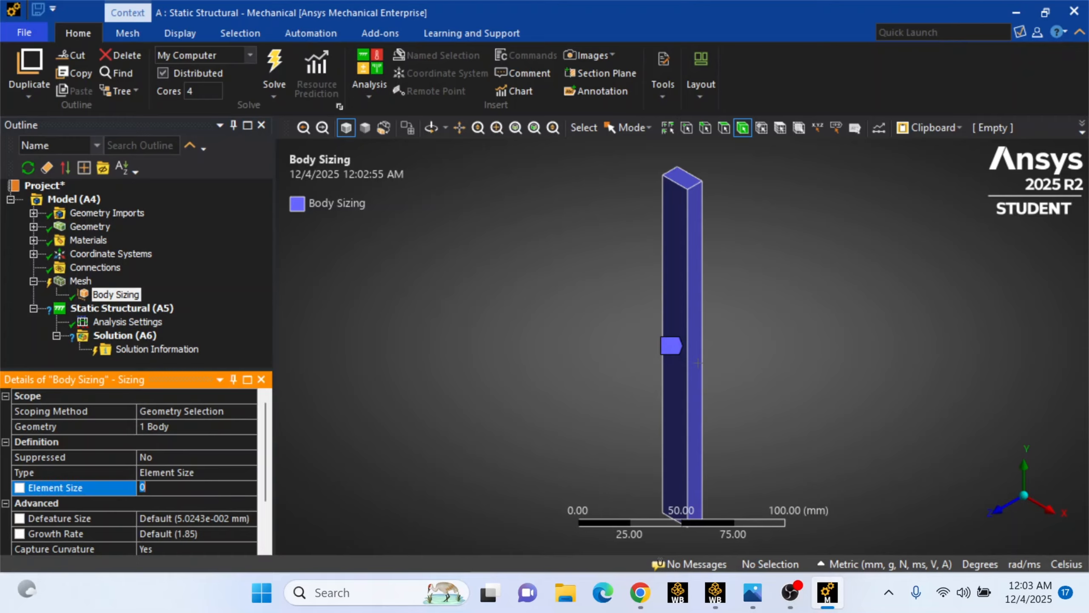
pyautogui.write('1.5')
pyautogui.press('Return')
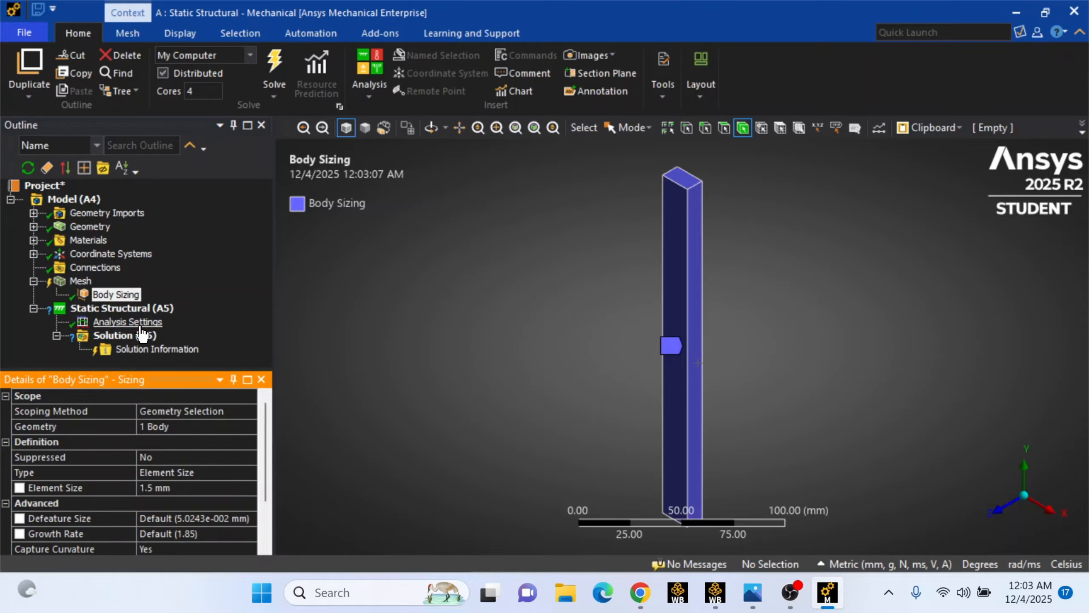
# Generate the mesh for the cuboid
pyautogui.rightClick(85, 286)
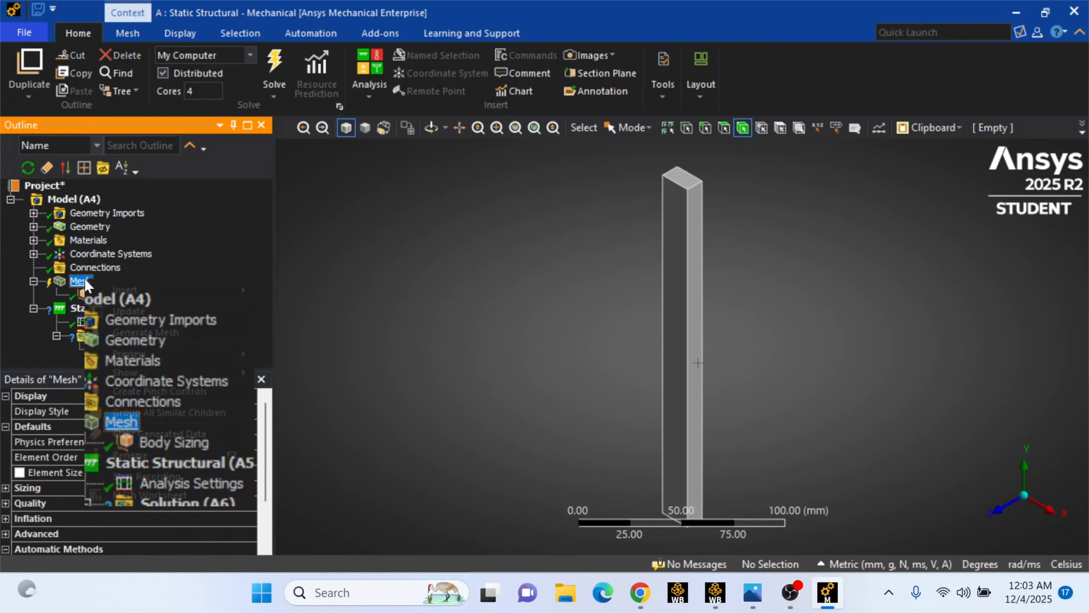
pyautogui.click(133, 334)
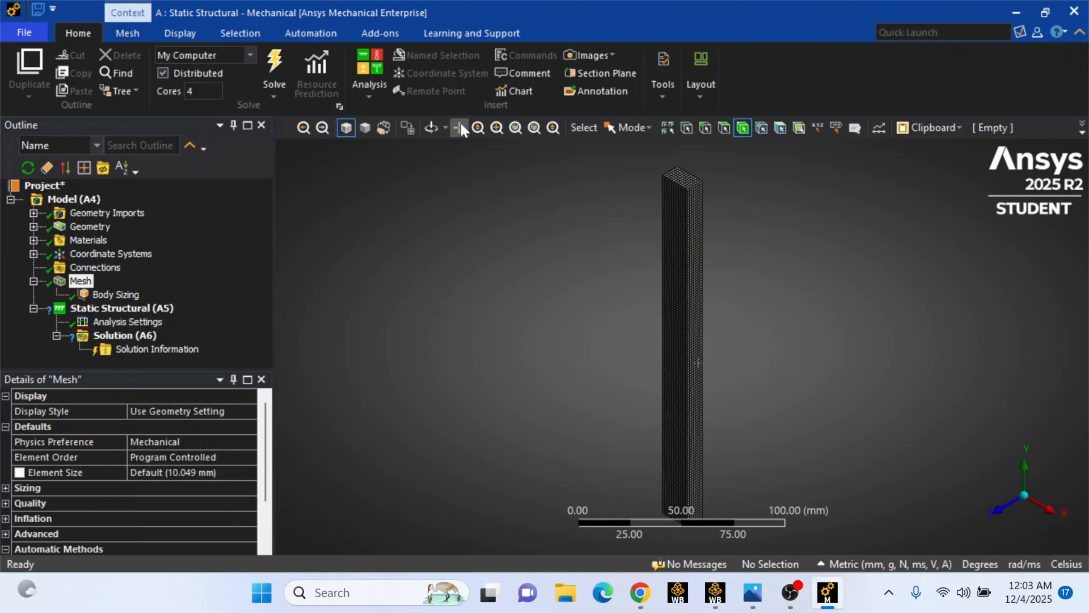
pyautogui.click(439, 124)
pyautogui.moveTo(736, 190)
pyautogui.mouseDown()
pyautogui.moveTo(615, 281)
pyautogui.moveTo(603, 336)
pyautogui.moveTo(584, 339)
pyautogui.moveTo(516, 296)
pyautogui.moveTo(500, 305)
pyautogui.mouseUp()
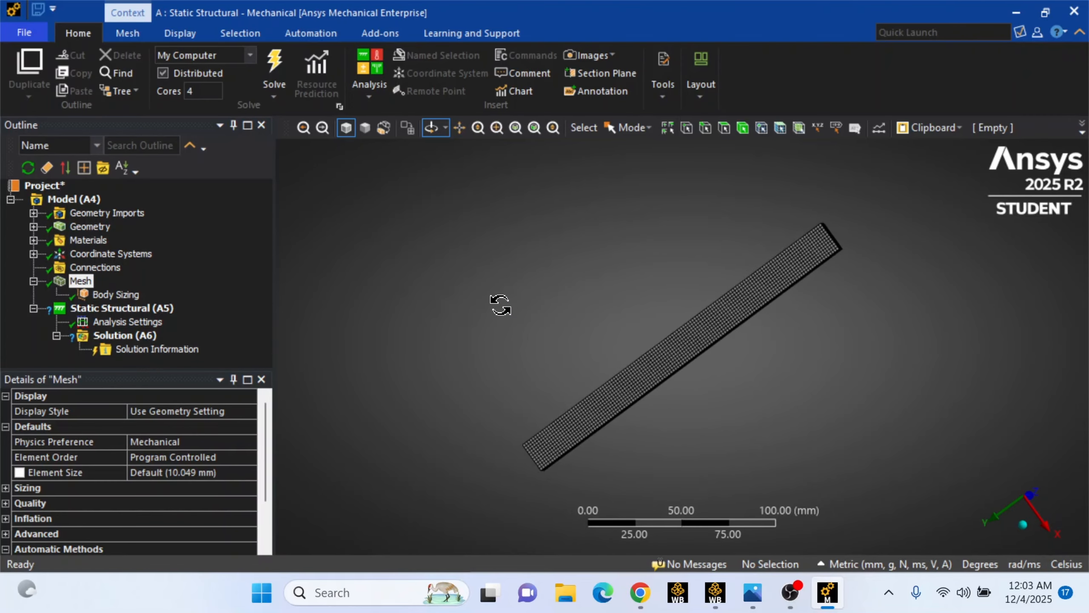
pyautogui.scroll(3, 500, 306)
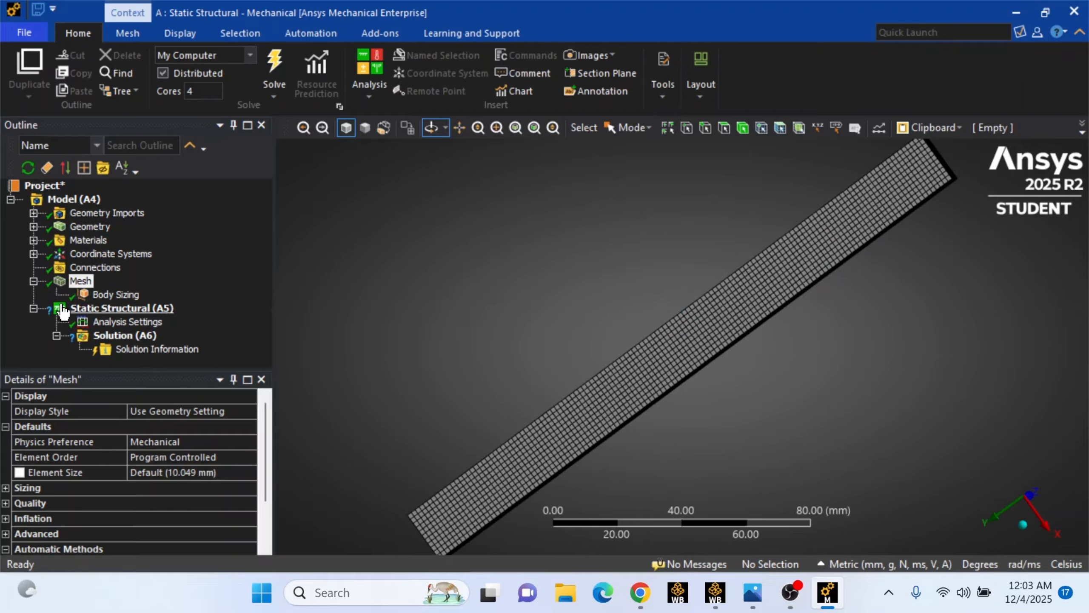
pyautogui.click(33, 281)
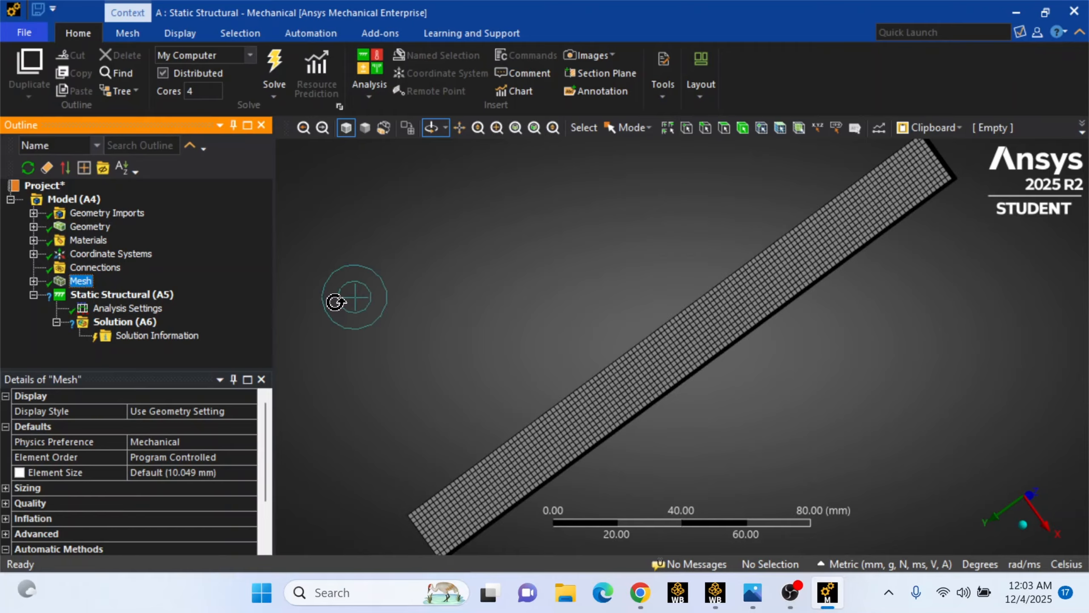
# Insert a Fixed Support boundary condition into the Static Structural analysis
pyautogui.moveTo(671, 351); pyautogui.dragTo(615, 321)
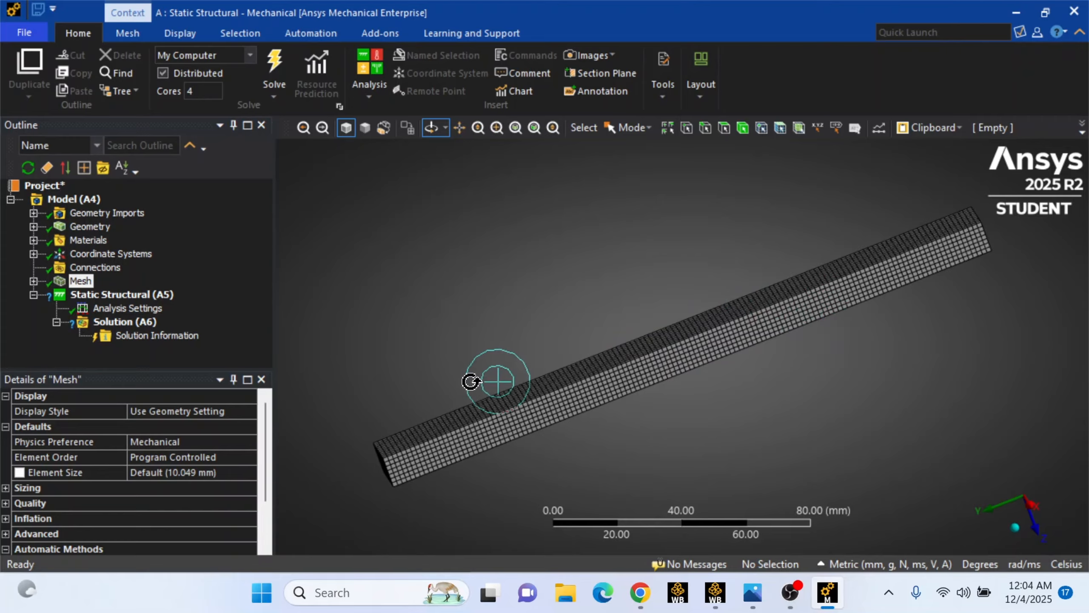
pyautogui.moveTo(509, 447); pyautogui.dragTo(579, 434)
pyautogui.moveTo(445, 458); pyautogui.dragTo(474, 346)
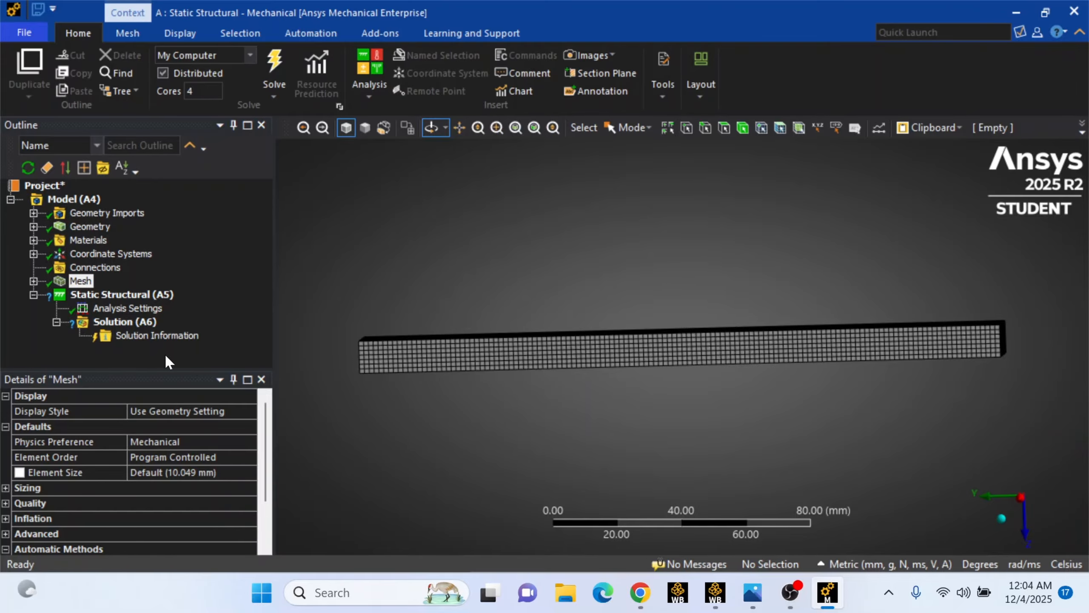
pyautogui.click(154, 294)
pyautogui.rightClick(153, 295)
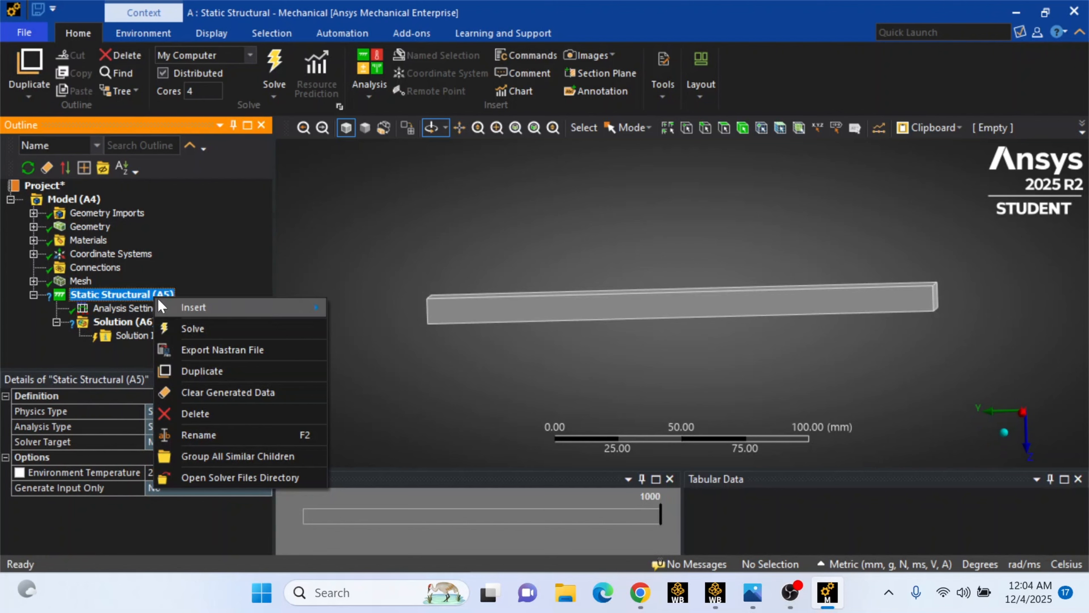
pyautogui.moveTo(160, 299)
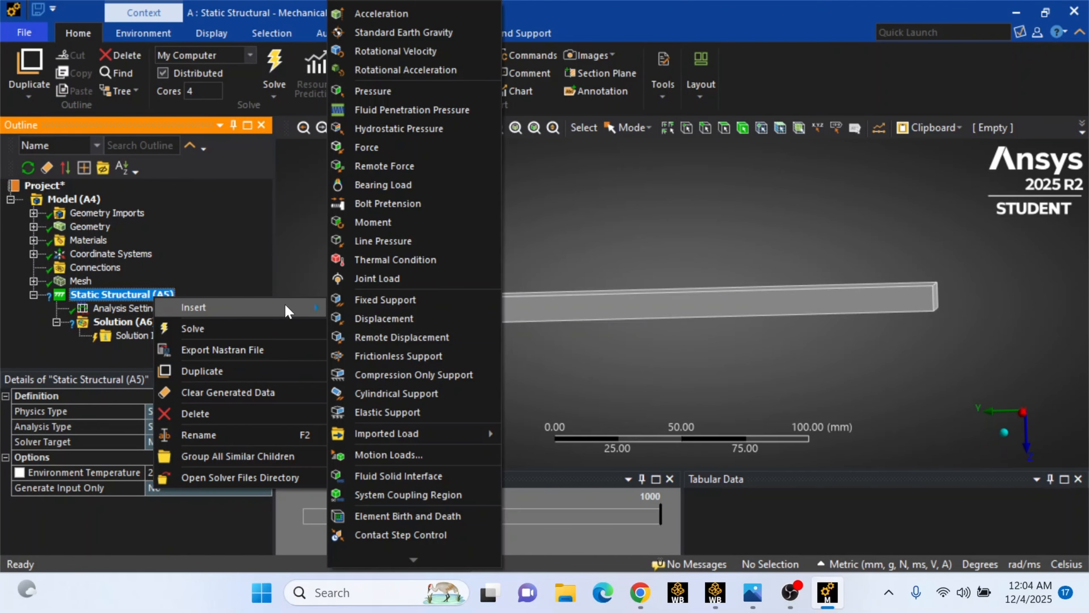
pyautogui.click(374, 302)
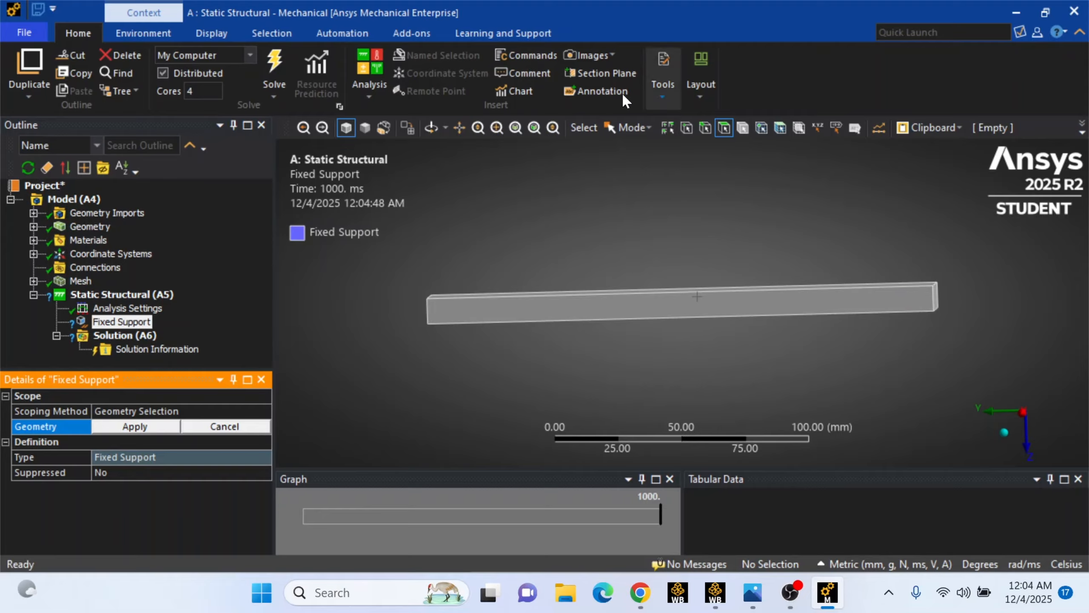
# Scope the Fixed Support to the cuboid's left end face
pyautogui.click(431, 127)
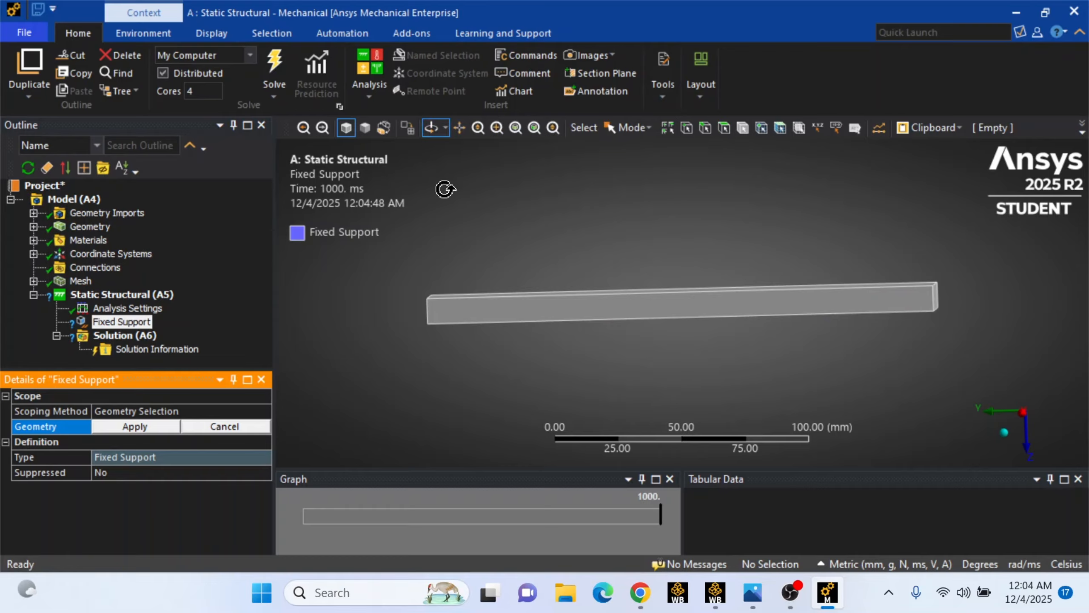
pyautogui.moveTo(452, 248); pyautogui.dragTo(481, 328)
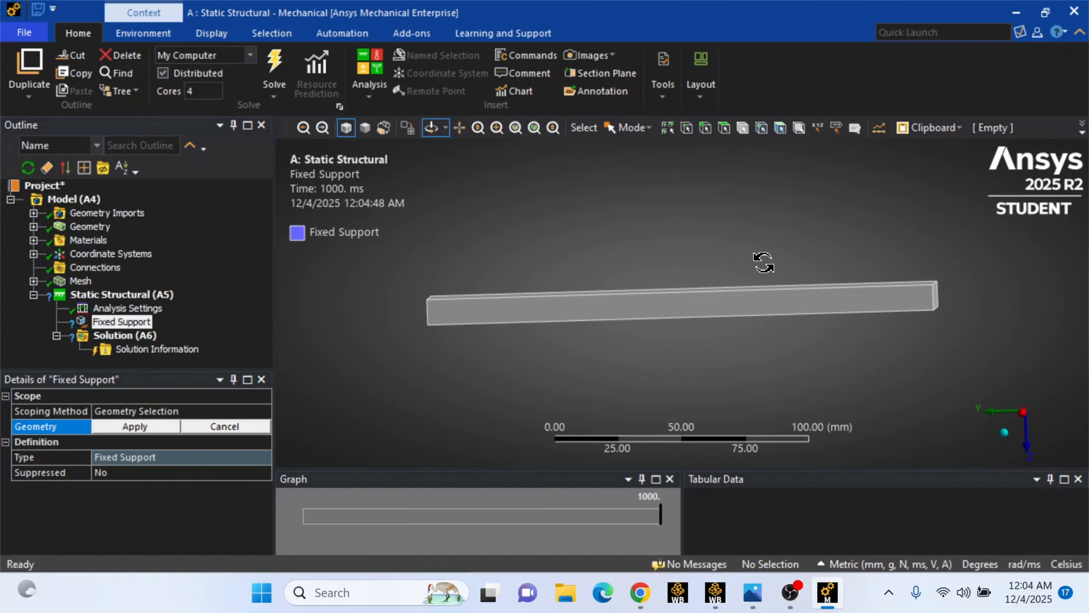
pyautogui.moveTo(762, 261); pyautogui.dragTo(851, 253)
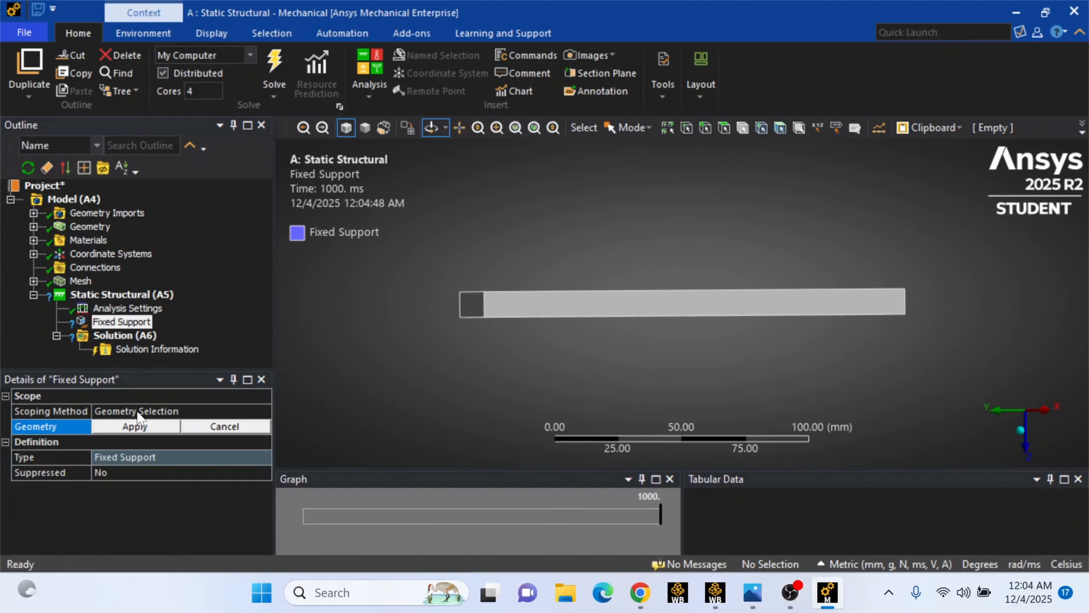
pyautogui.click(728, 128)
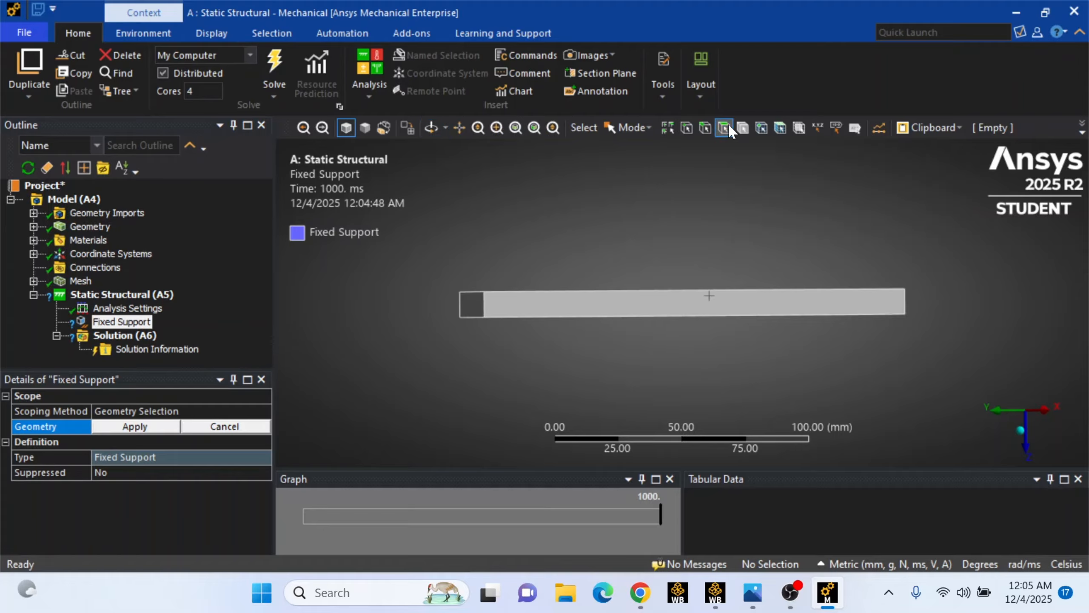
pyautogui.click(467, 308)
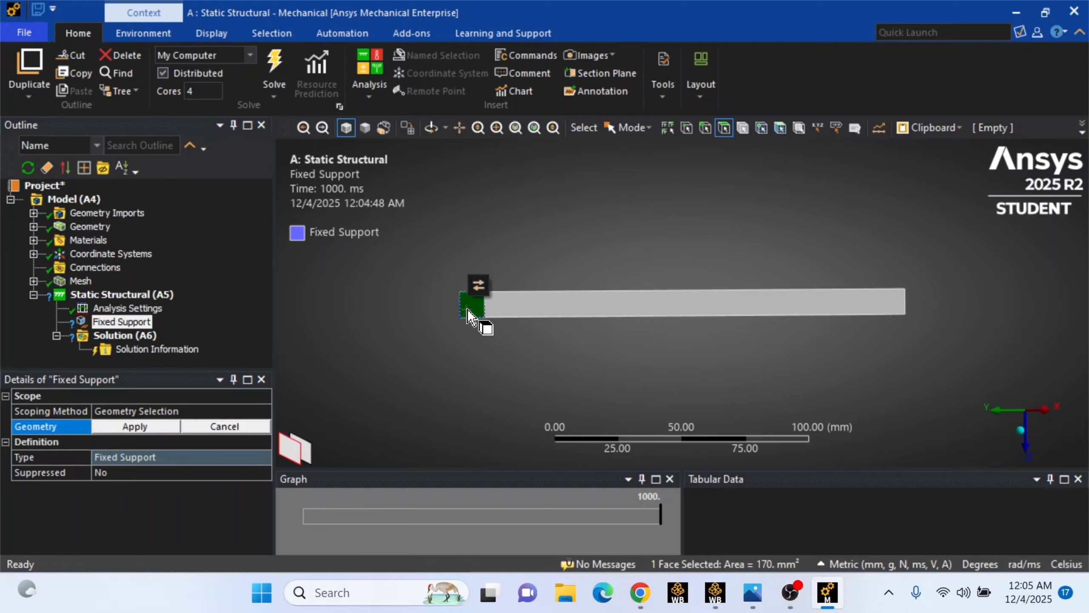
pyautogui.click(157, 426)
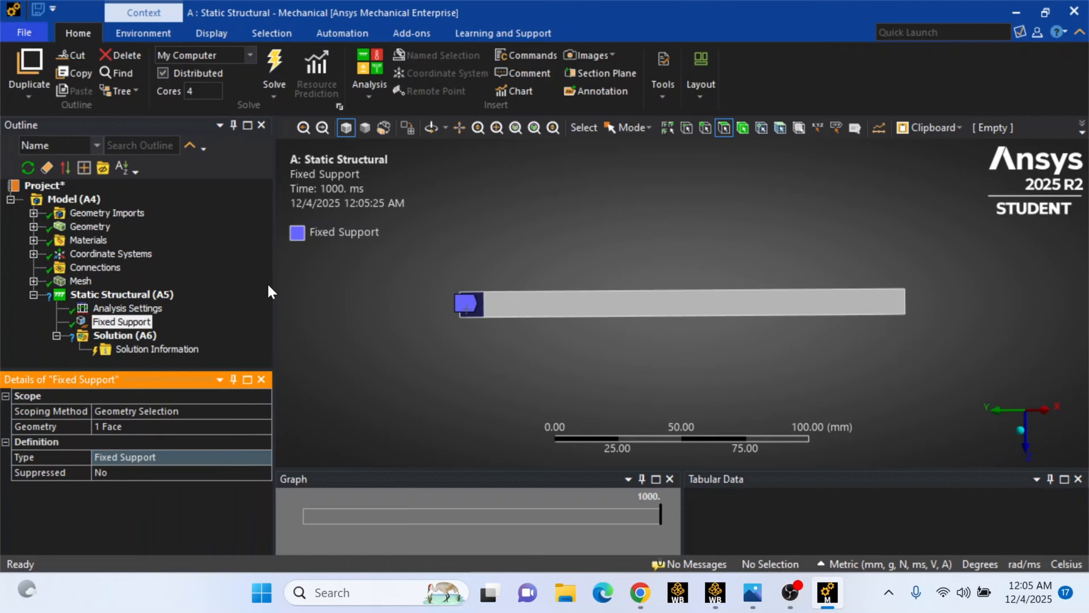
# Insert a Force load into the Static Structural analysis and define it by components
pyautogui.rightClick(111, 296)
pyautogui.moveTo(146, 307)
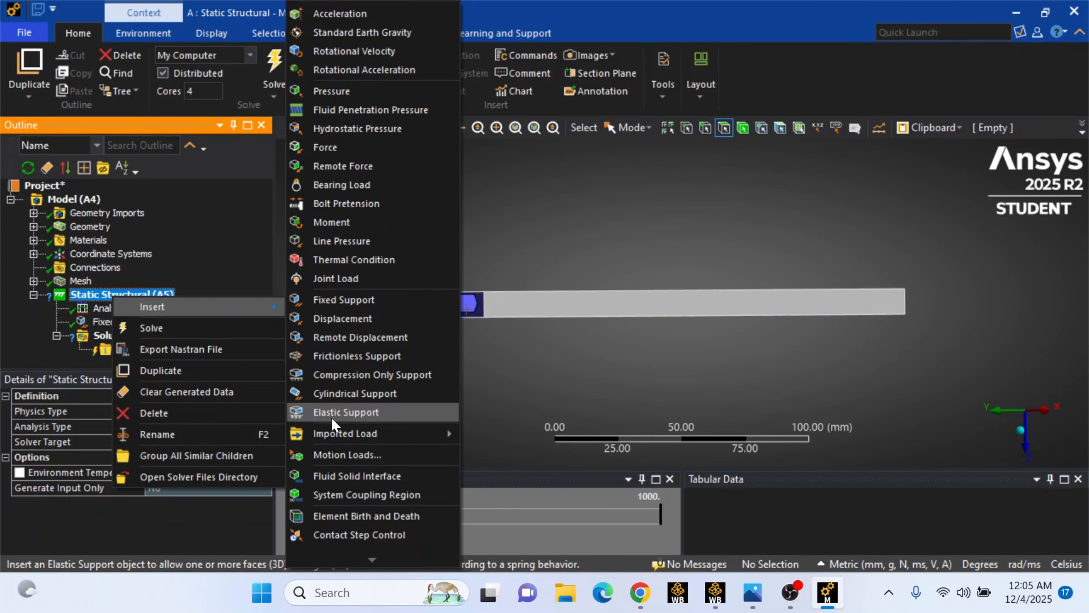
pyautogui.click(357, 145)
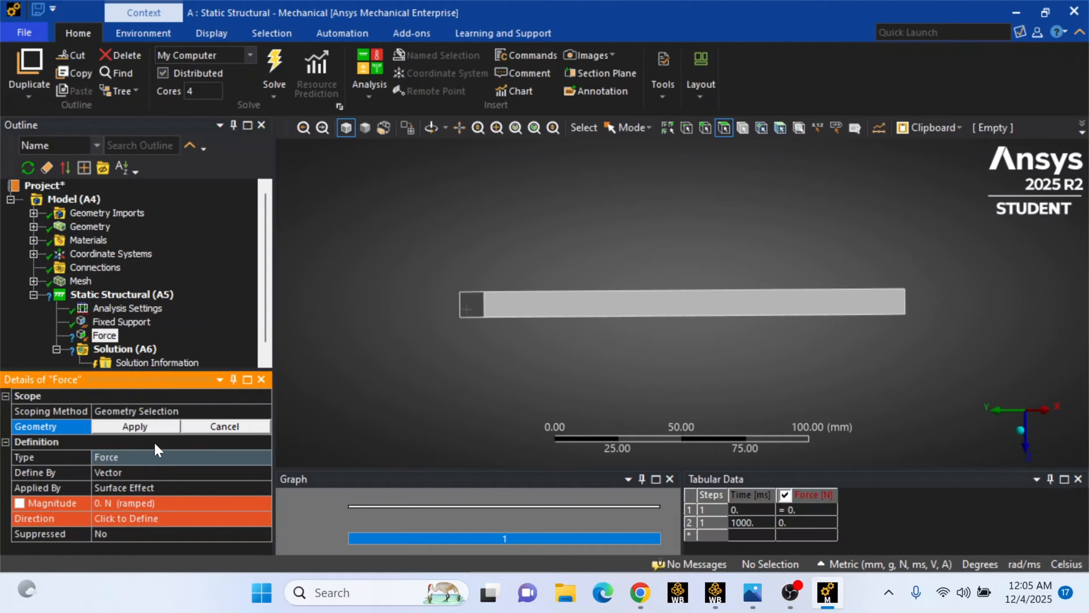
pyautogui.click(248, 473)
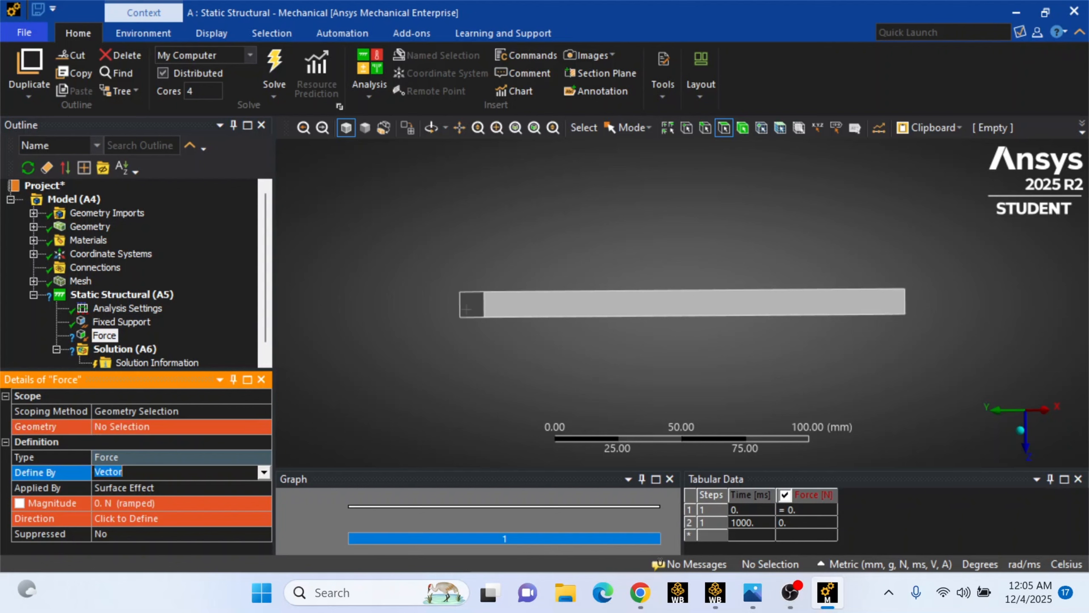
pyautogui.click(264, 472)
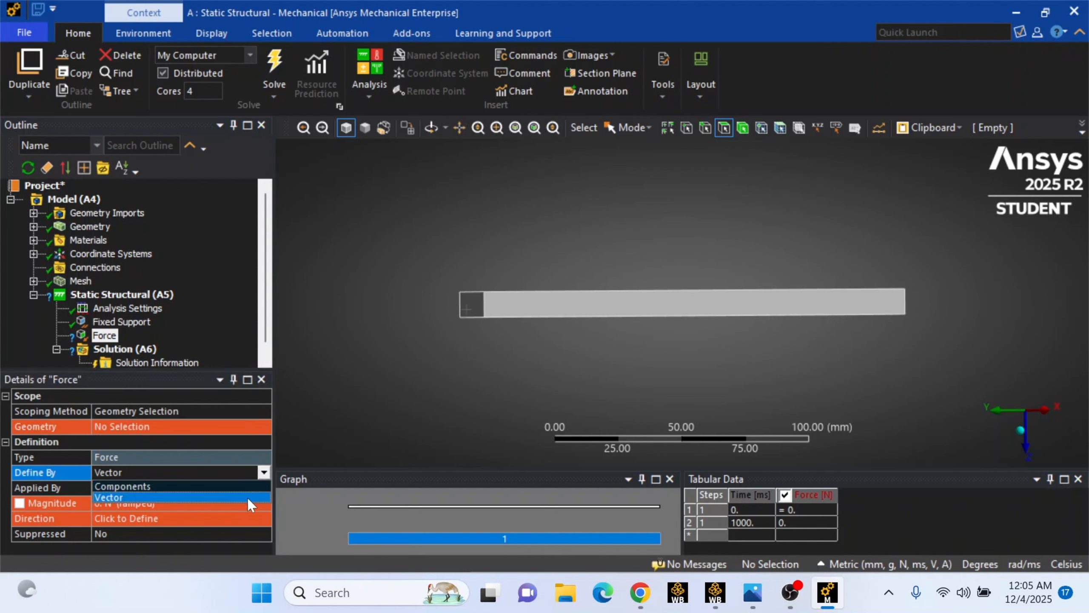
pyautogui.click(249, 488)
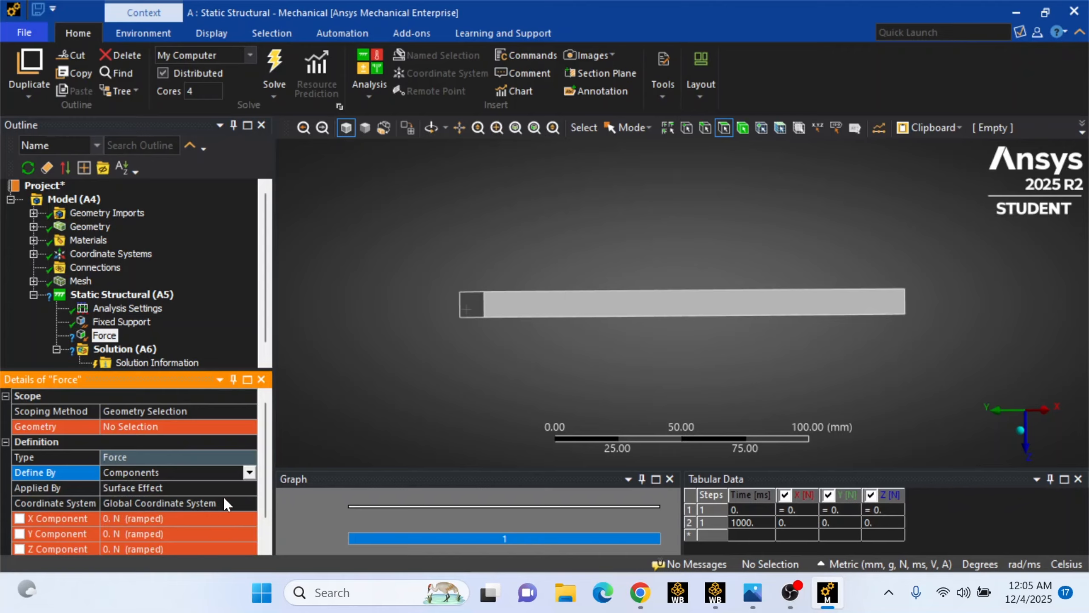
# Scope the Force to the cuboid's top face
pyautogui.click(195, 430)
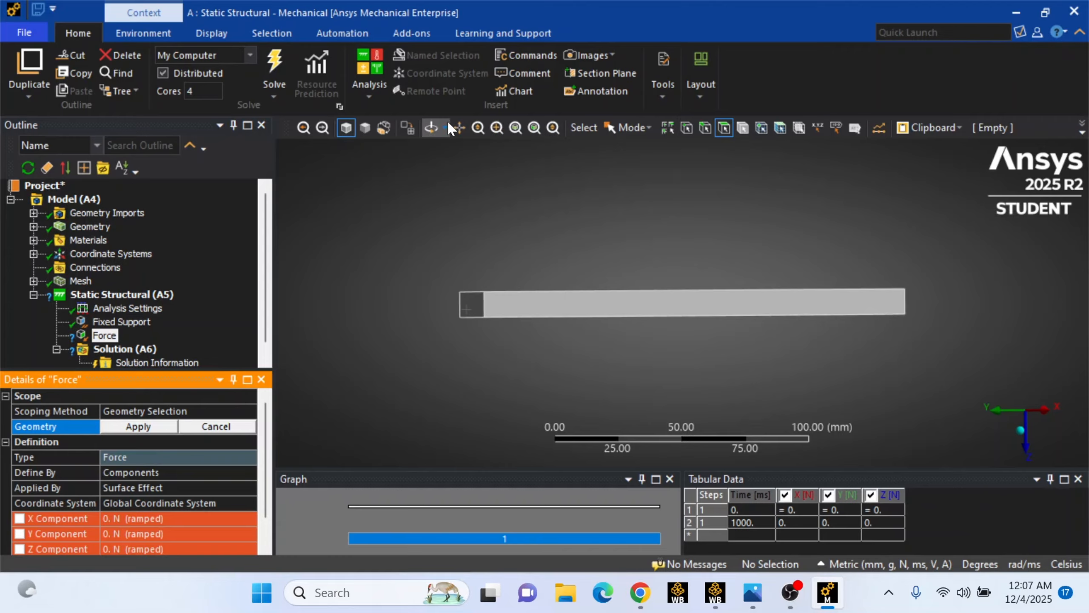
pyautogui.click(431, 127)
pyautogui.moveTo(613, 210); pyautogui.dragTo(624, 246)
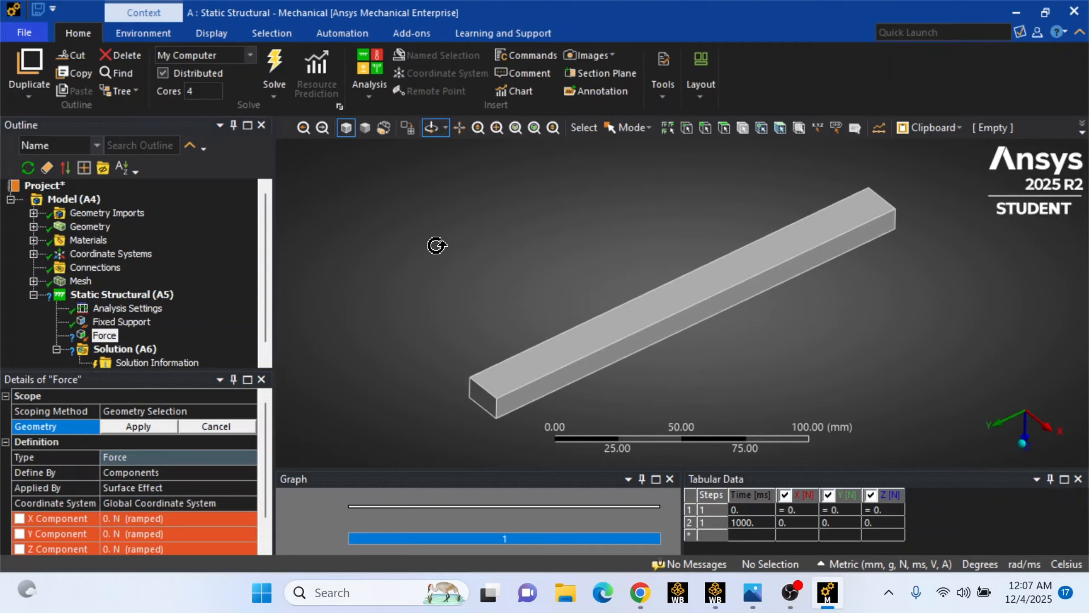
pyautogui.click(724, 127)
pyautogui.click(722, 264)
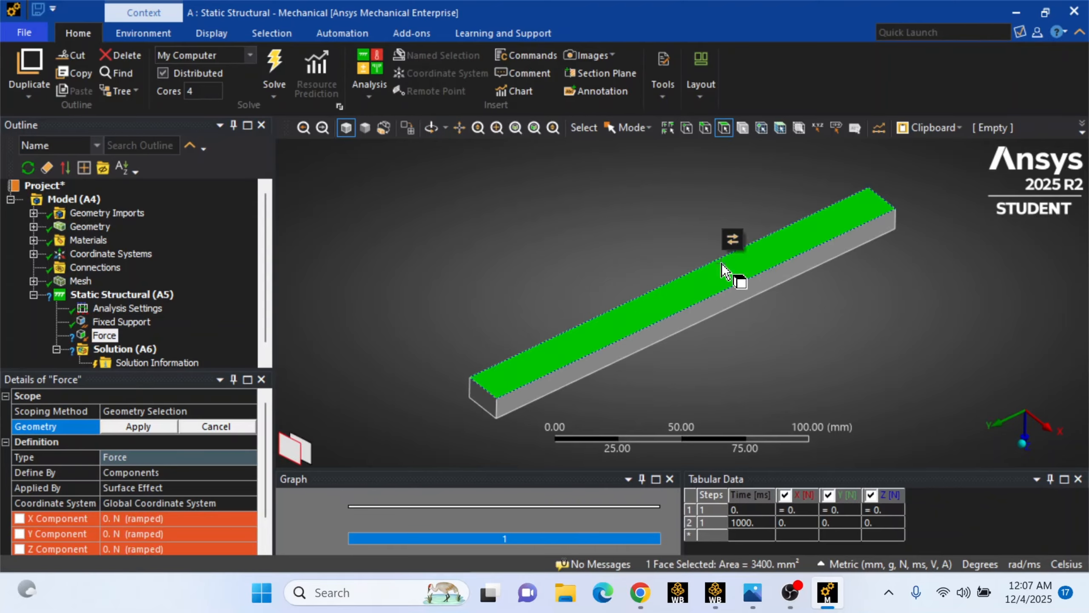
pyautogui.click(155, 424)
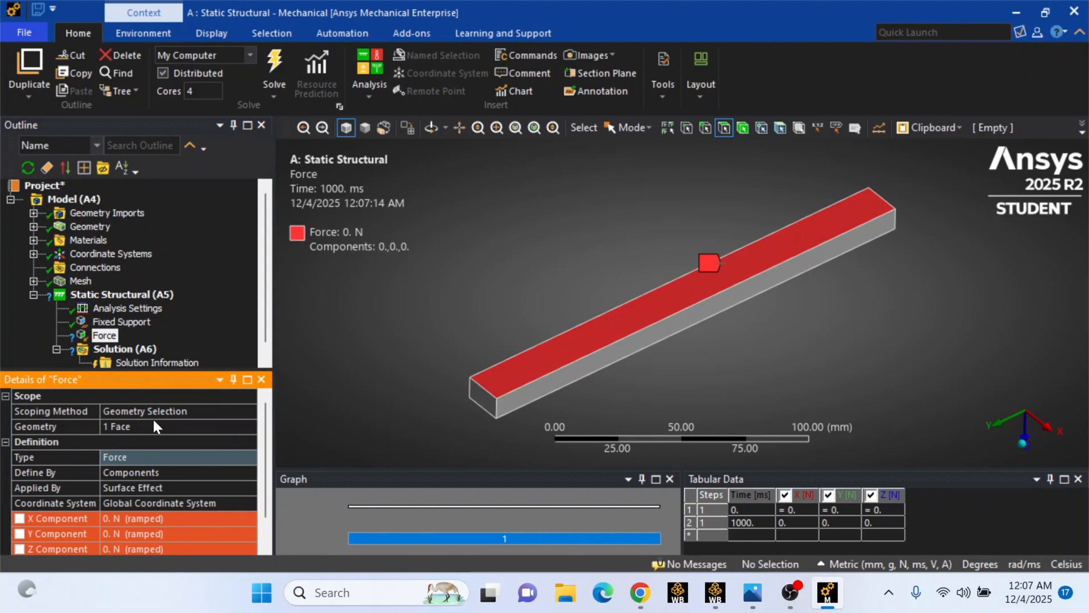
# Set the force's Z component to 500 N
pyautogui.click(170, 533)
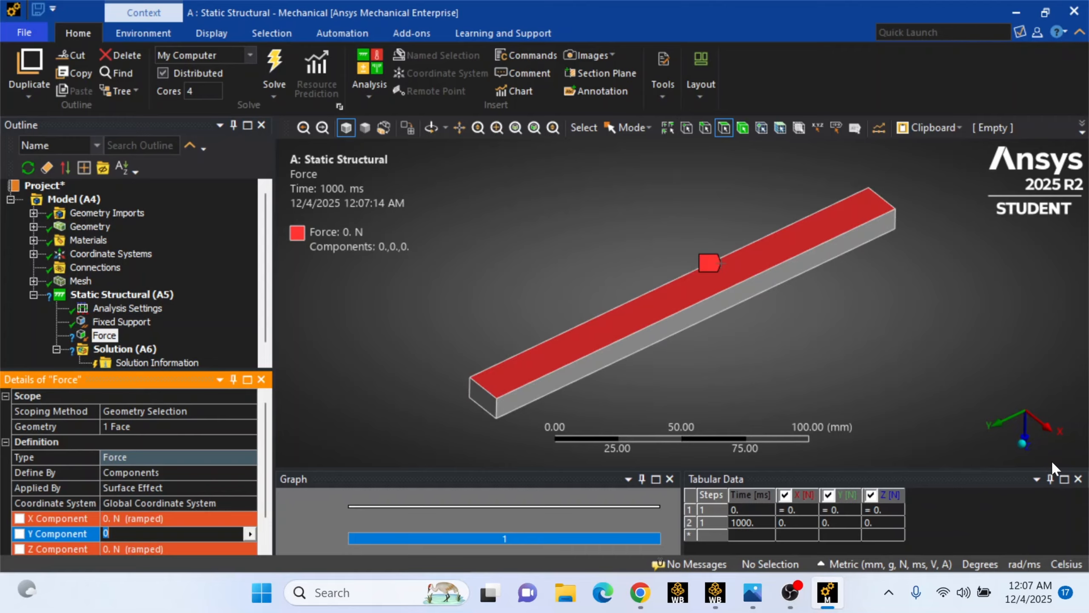
pyautogui.click(1026, 430)
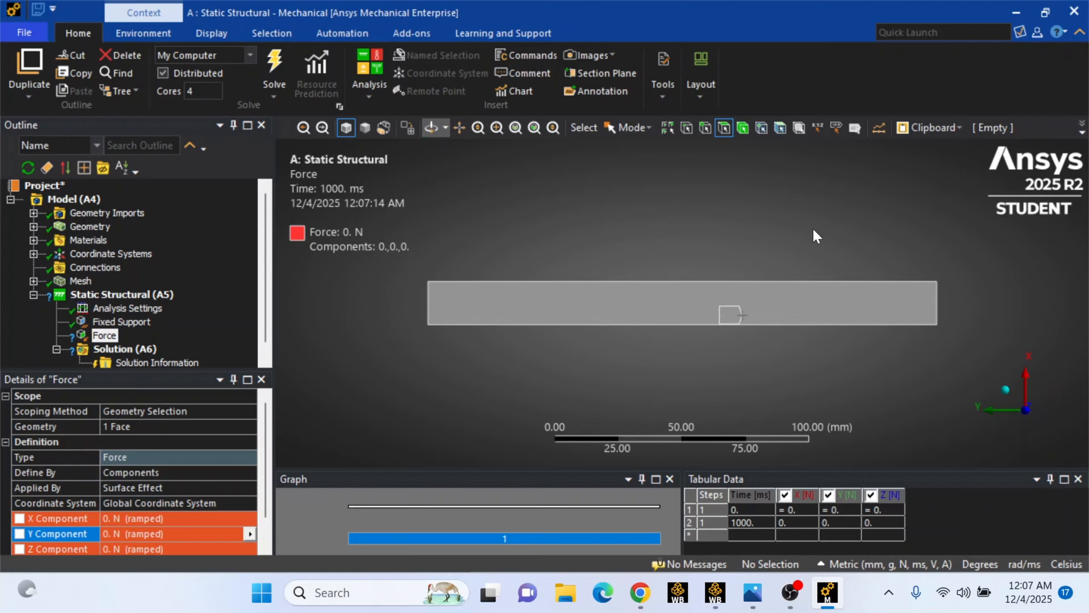
pyautogui.click(431, 131)
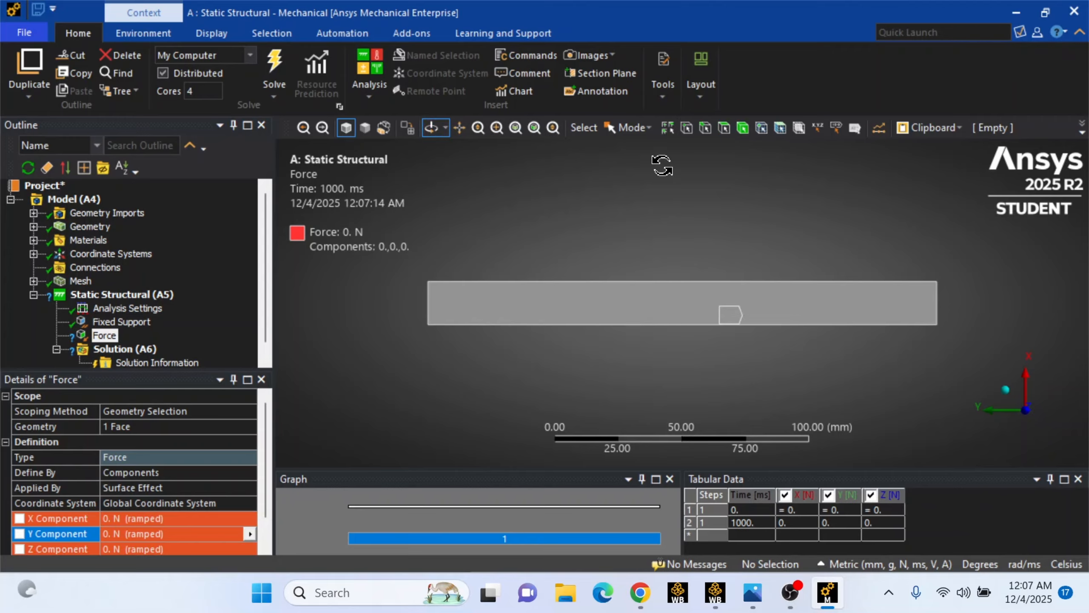
pyautogui.moveTo(722, 177)
pyautogui.mouseDown()
pyautogui.moveTo(758, 300)
pyautogui.moveTo(753, 286)
pyautogui.mouseUp()
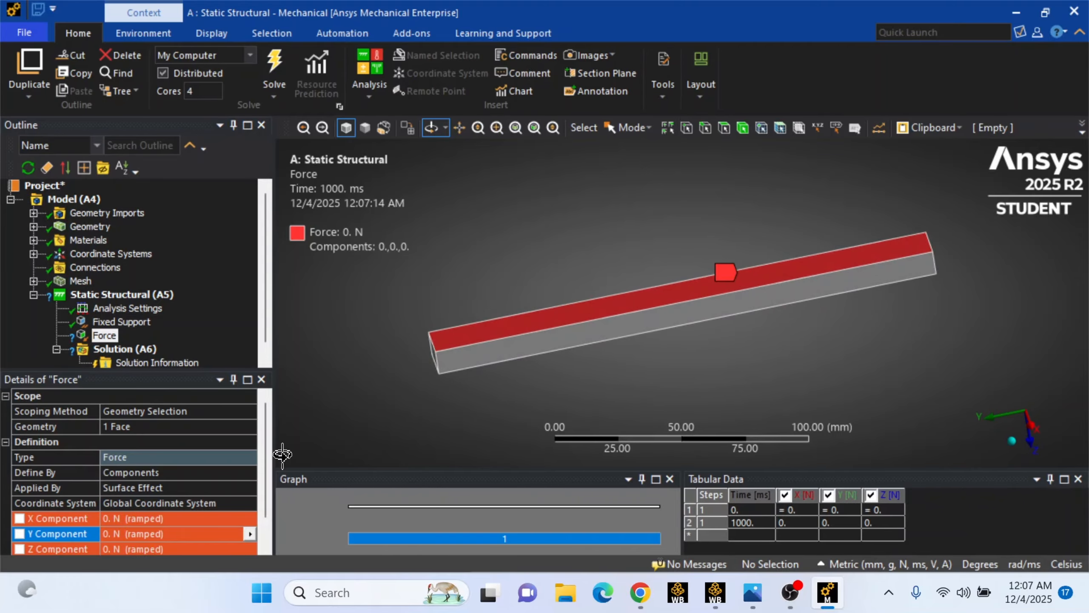
pyautogui.click(197, 550)
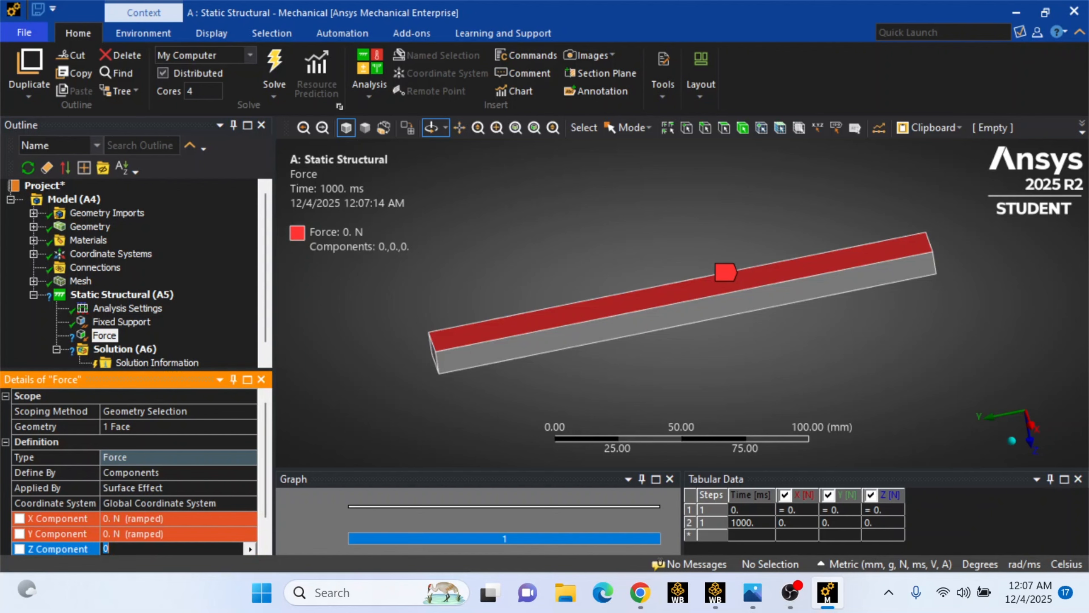
pyautogui.write('500')
pyautogui.press('Return')
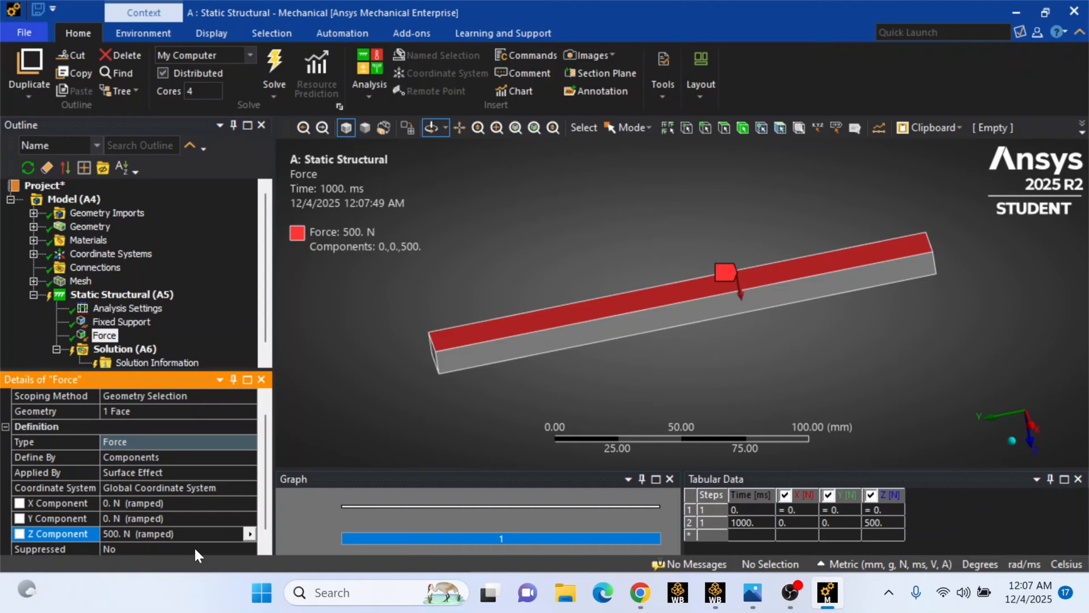
# Inspect the applied support and force on the cuboid from several angles and review the analysis tree
pyautogui.scroll(-1, 98, 541)
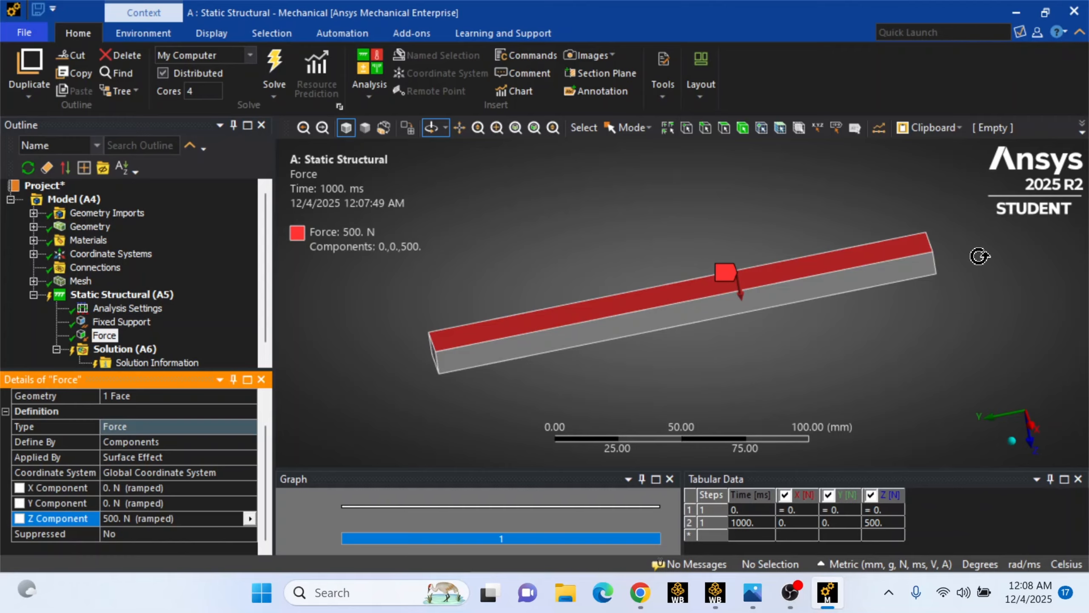
pyautogui.moveTo(979, 256); pyautogui.dragTo(963, 309)
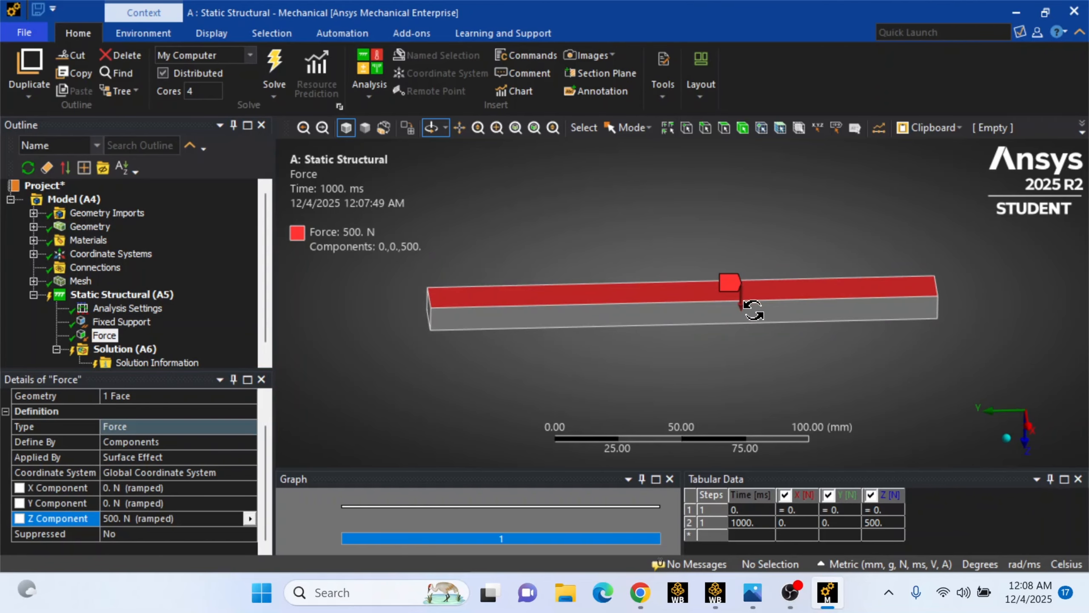
pyautogui.moveTo(693, 311)
pyautogui.mouseDown()
pyautogui.moveTo(688, 294)
pyautogui.moveTo(725, 289)
pyautogui.moveTo(674, 291)
pyautogui.mouseUp()
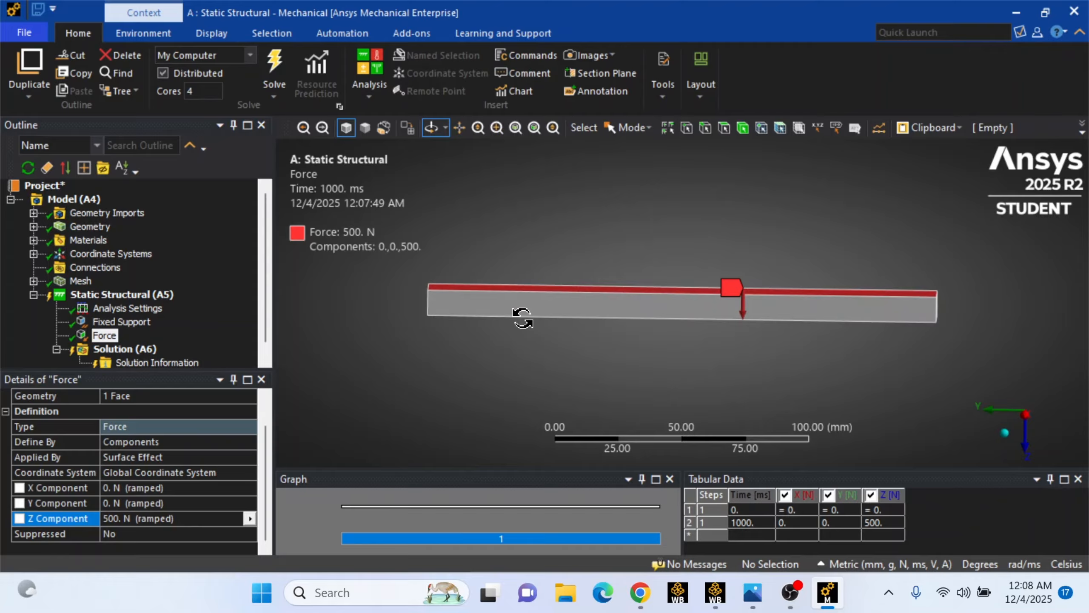
pyautogui.moveTo(522, 318)
pyautogui.mouseDown()
pyautogui.moveTo(518, 331)
pyautogui.moveTo(523, 323)
pyautogui.mouseUp()
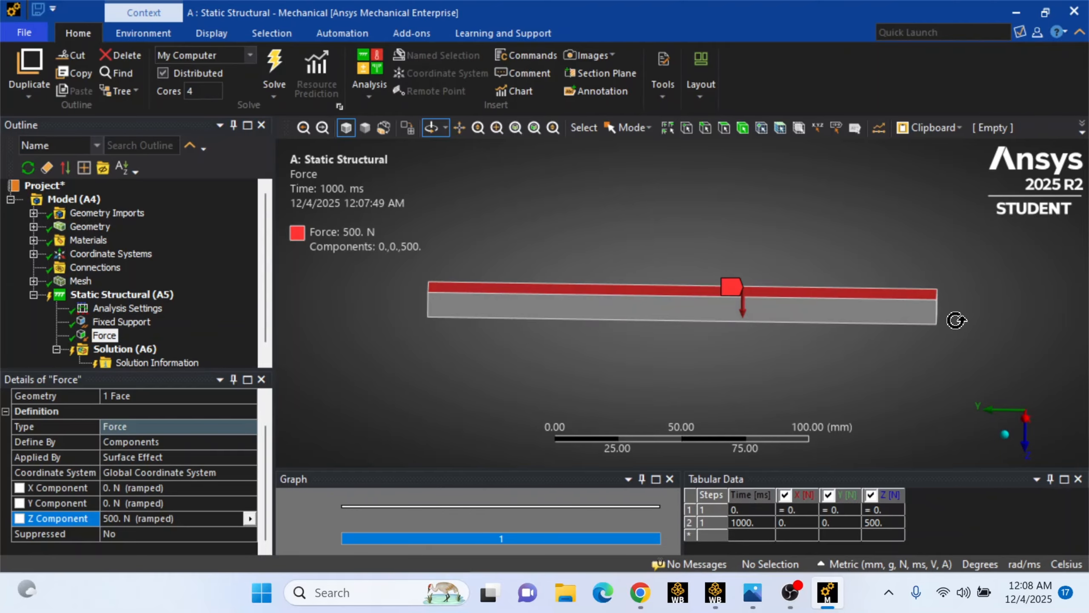
pyautogui.moveTo(956, 320)
pyautogui.mouseDown()
pyautogui.moveTo(953, 279)
pyautogui.moveTo(948, 305)
pyautogui.moveTo(919, 305)
pyautogui.mouseUp()
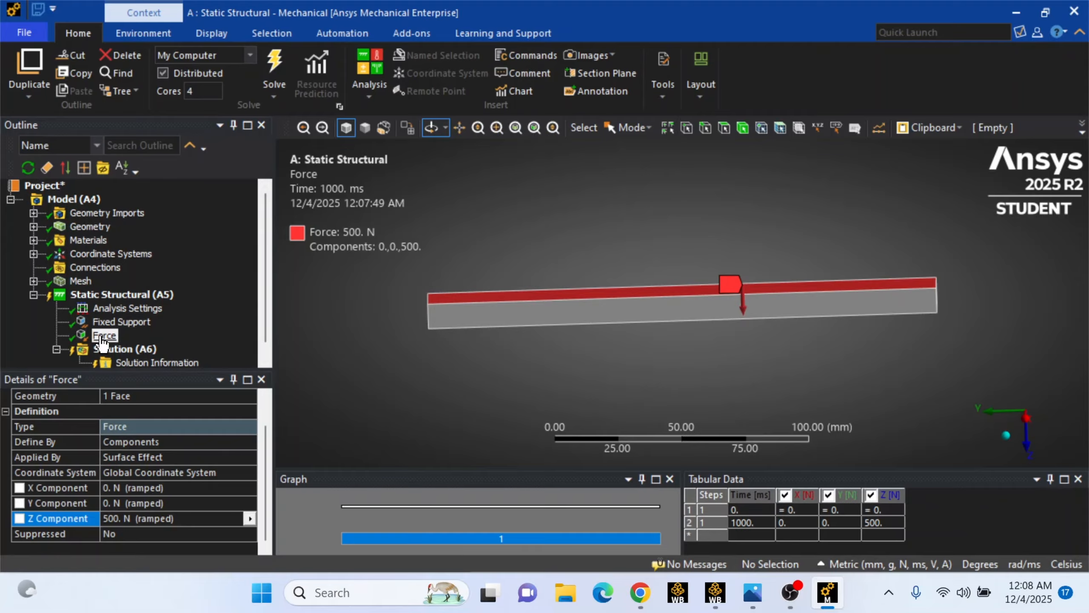
pyautogui.click(32, 293)
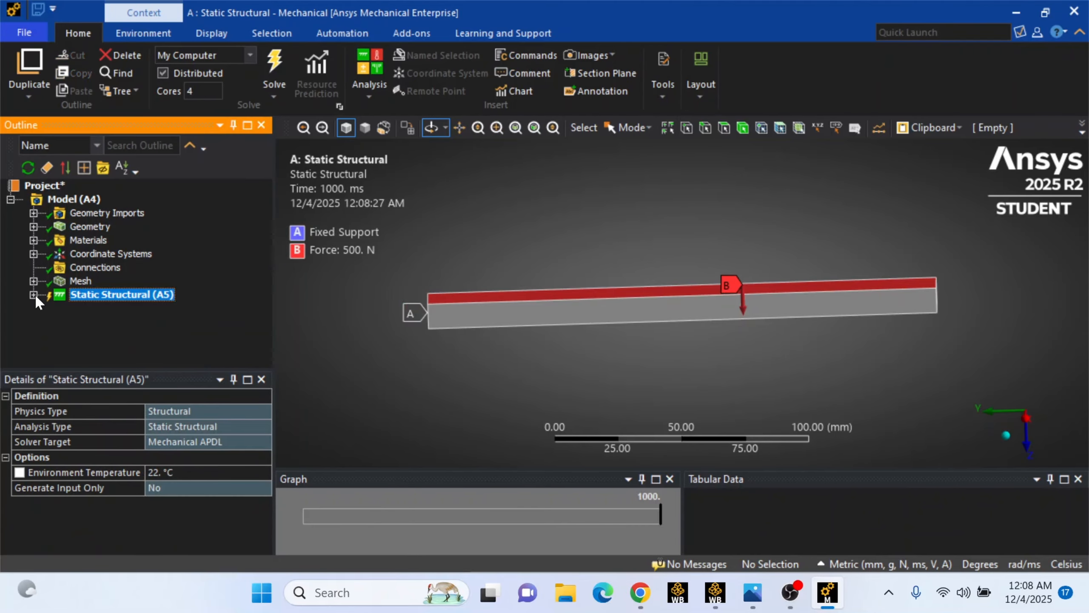
pyautogui.click(34, 293)
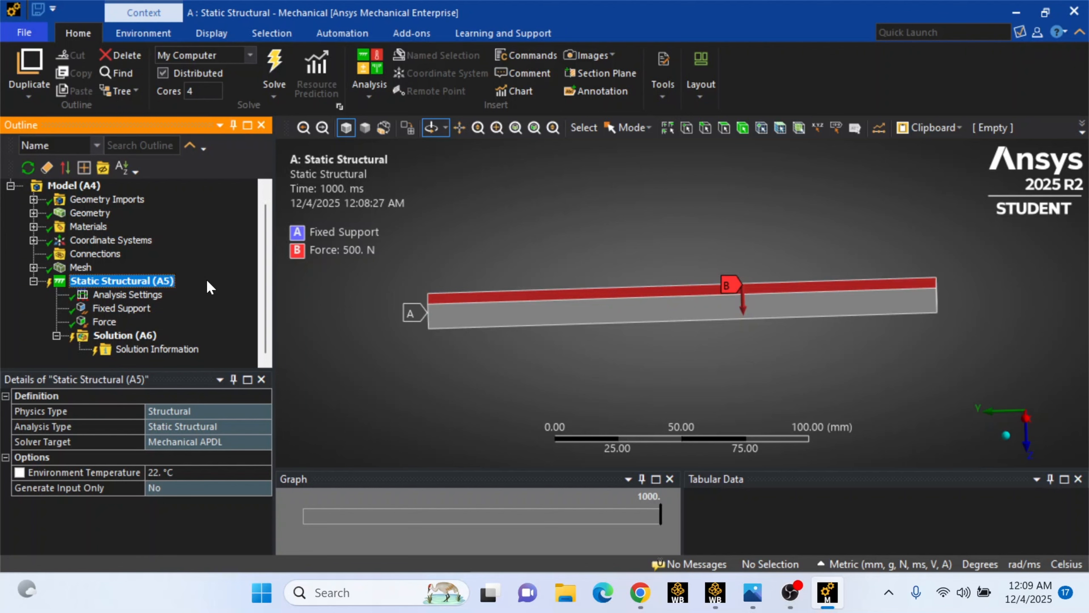
# Insert a Total Deformation result under the Solution
pyautogui.rightClick(139, 340)
pyautogui.moveTo(149, 343)
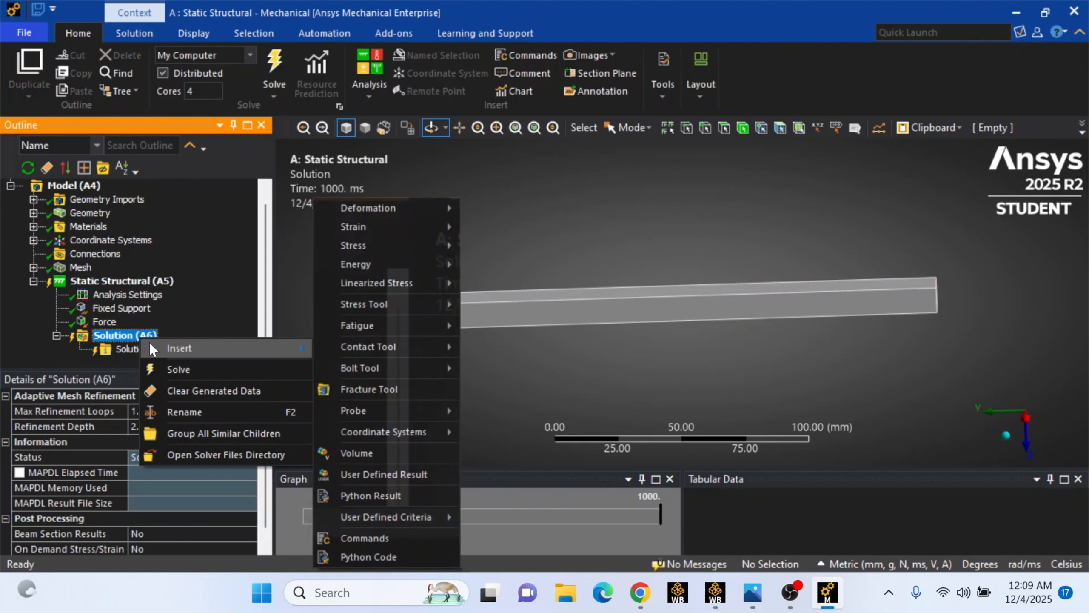
pyautogui.moveTo(393, 210)
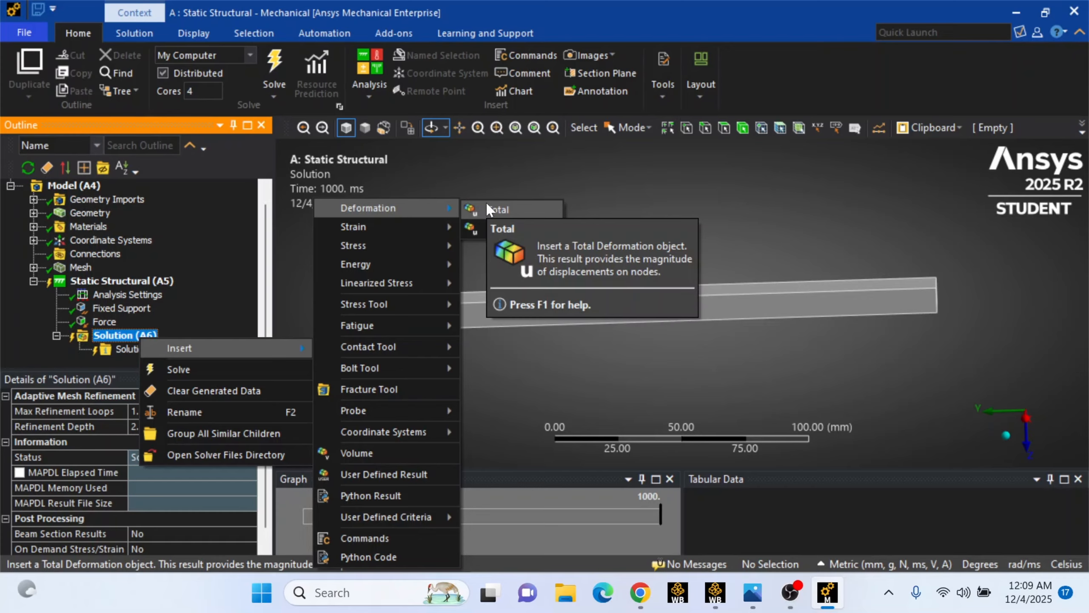
pyautogui.click(497, 209)
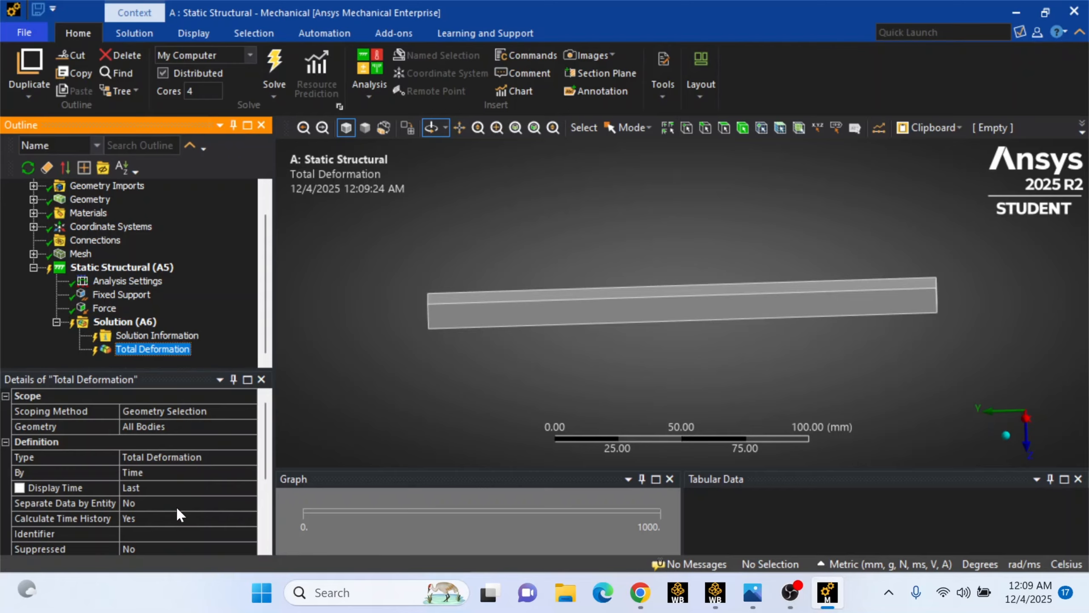
# Insert a Force Reaction probe under the Solution and set its boundary condition to the Fixed Support
pyautogui.scroll(-1, 176, 506)
pyautogui.scroll(1, 177, 506)
pyautogui.rightClick(140, 321)
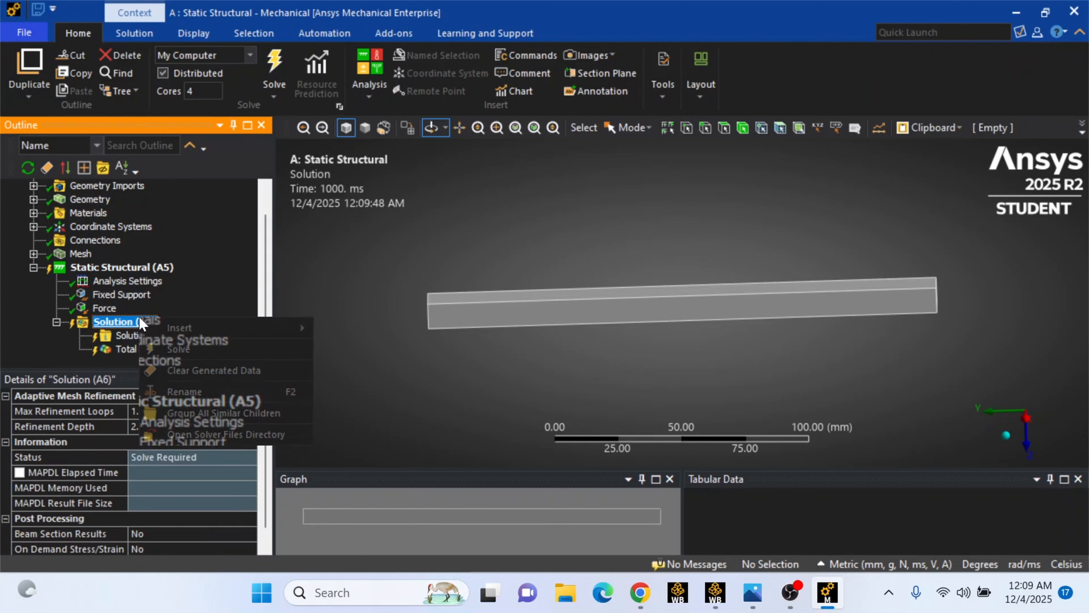
pyautogui.moveTo(157, 327)
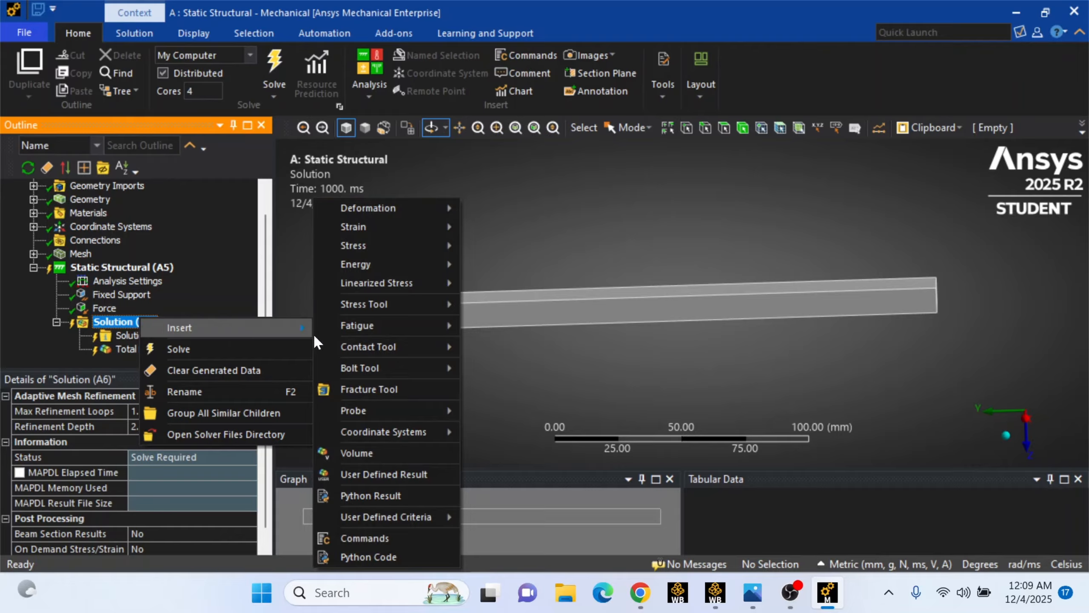
pyautogui.moveTo(391, 412)
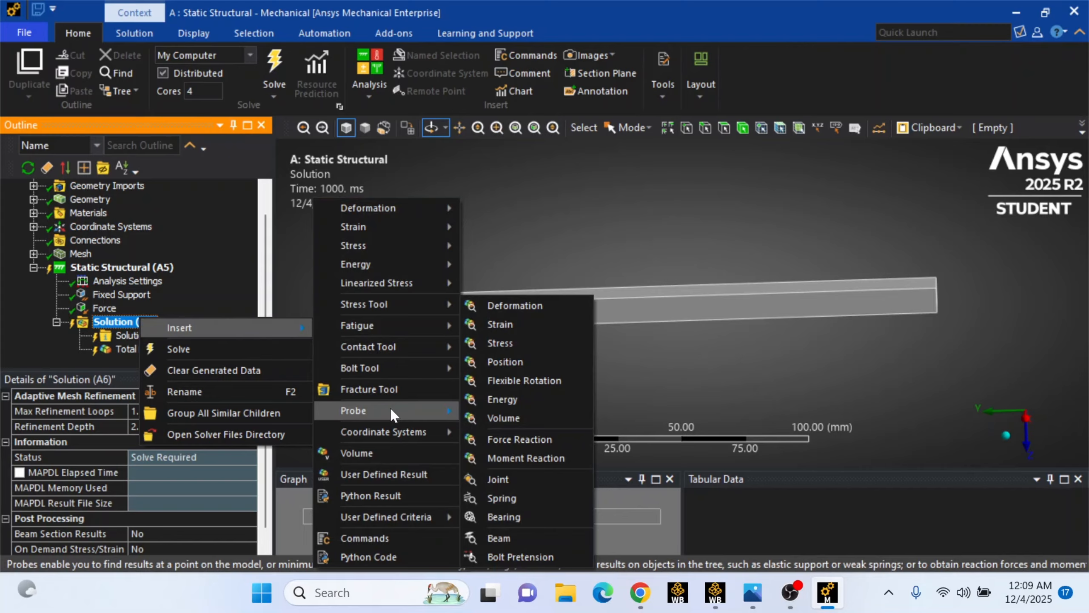
pyautogui.click(519, 439)
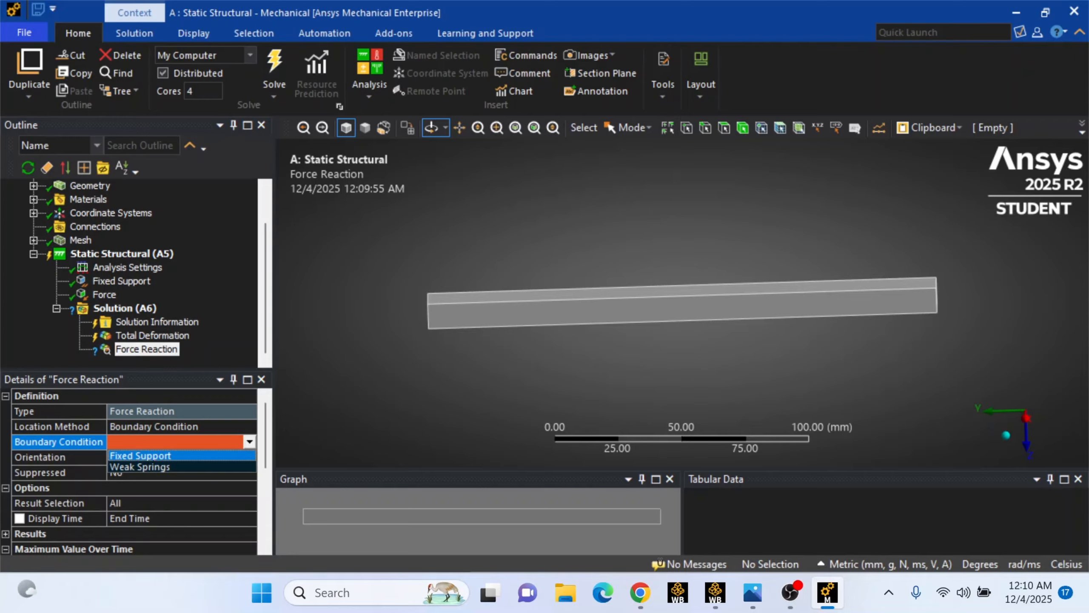
pyautogui.click(134, 455)
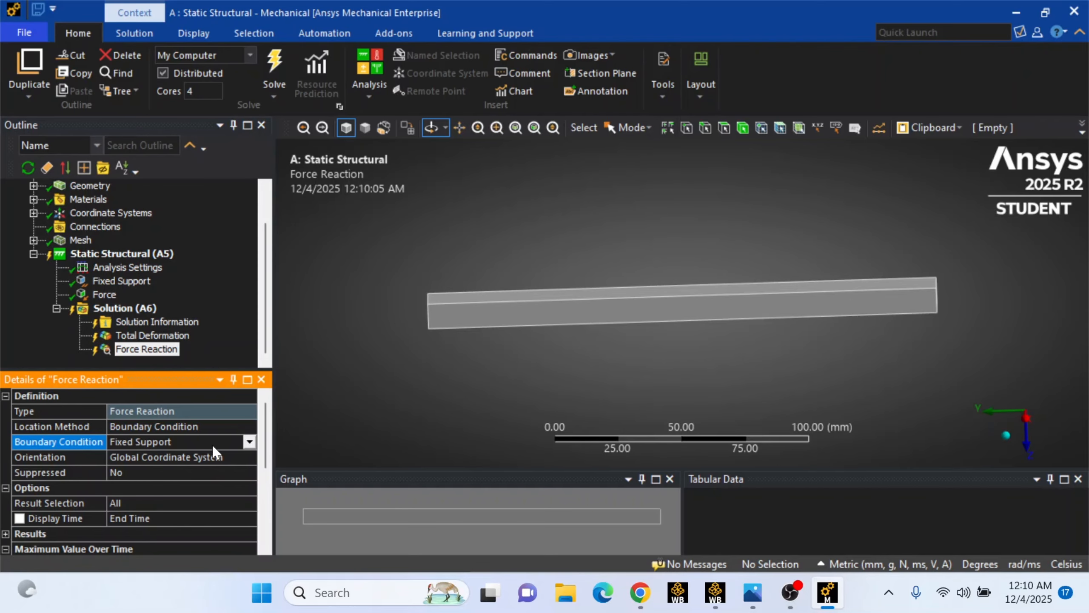
# Insert a Fatigue Tool under the Solution
pyautogui.click(135, 309)
pyautogui.rightClick(135, 306)
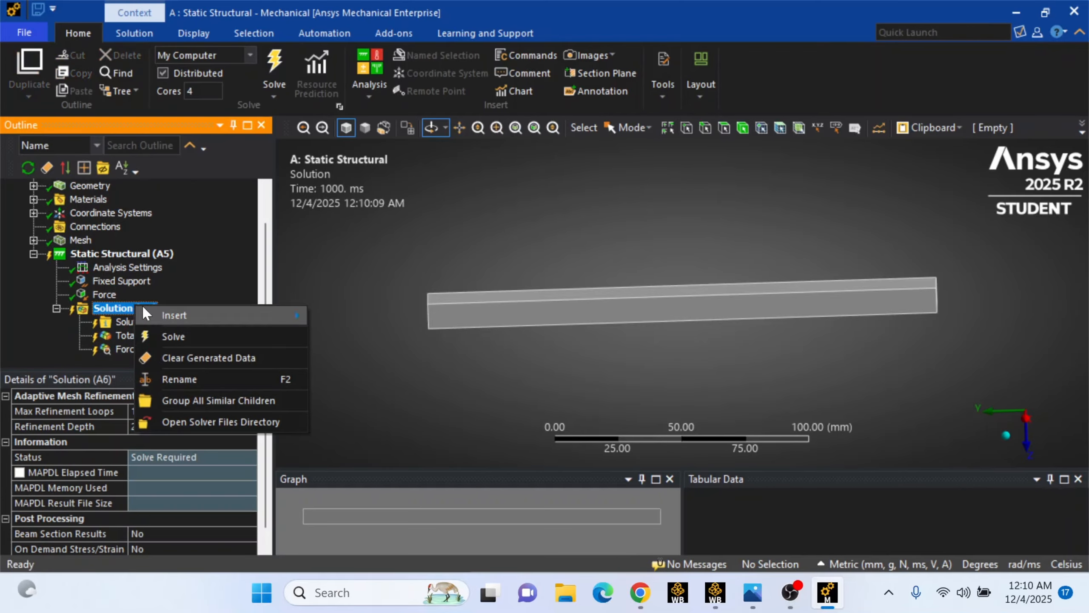
pyautogui.moveTo(150, 315)
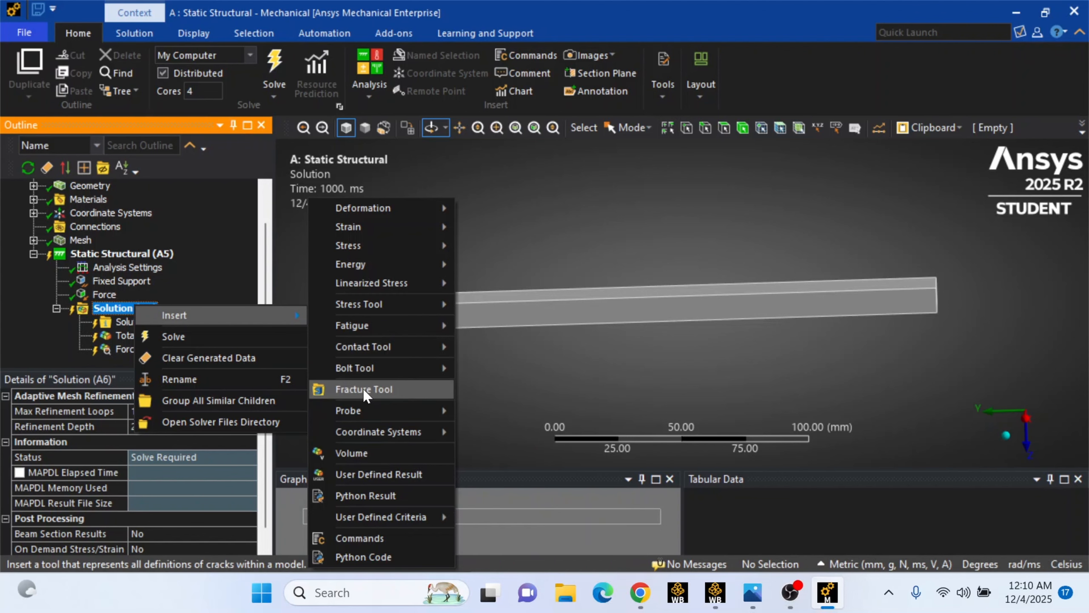
pyautogui.moveTo(362, 376)
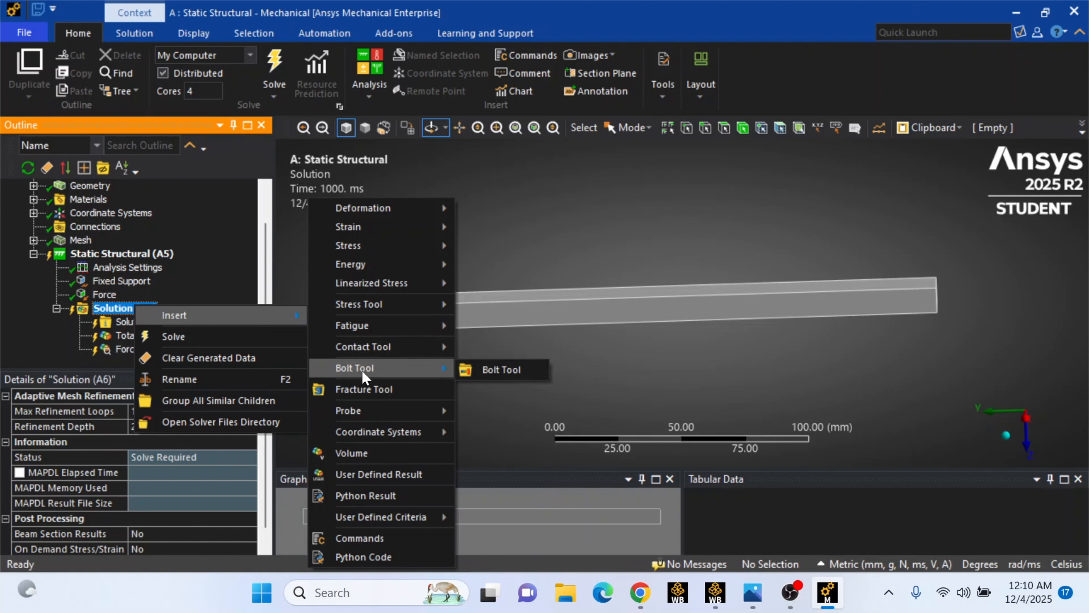
pyautogui.moveTo(369, 352)
pyautogui.moveTo(377, 330)
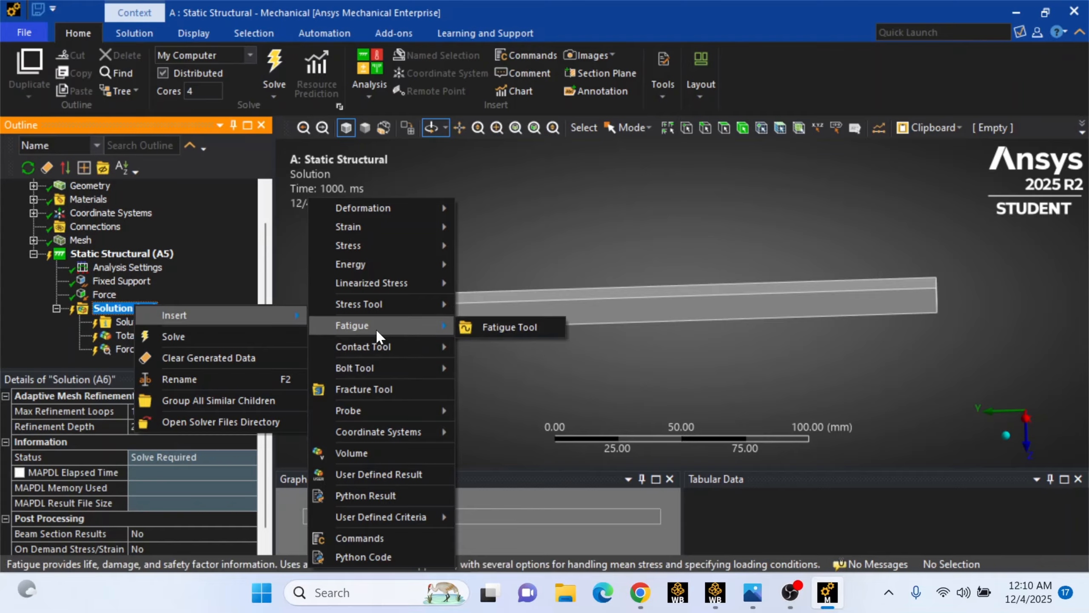
pyautogui.click(472, 328)
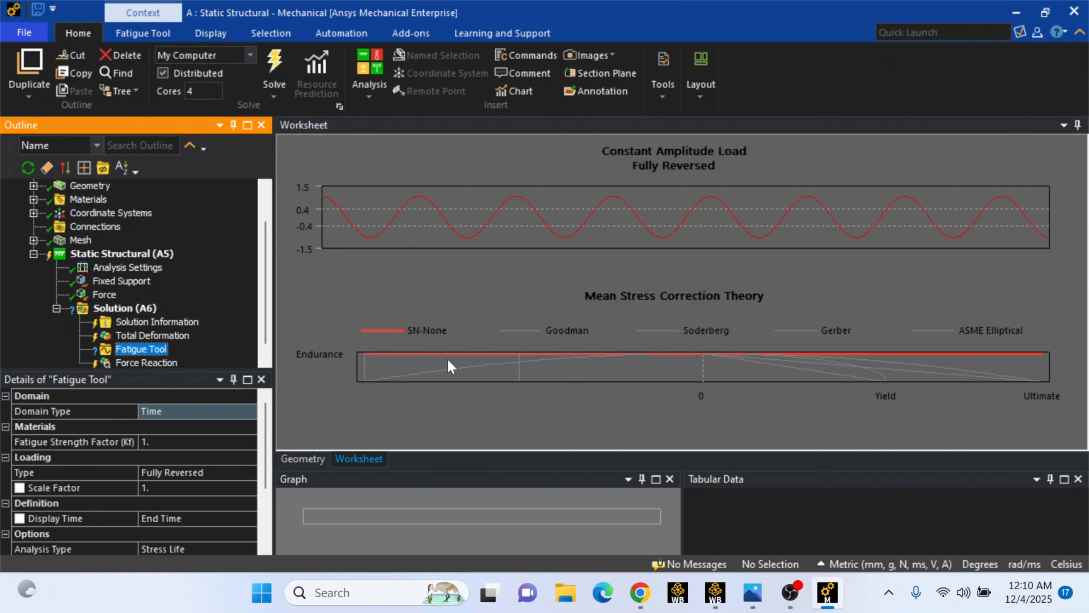
pyautogui.click(784, 605)
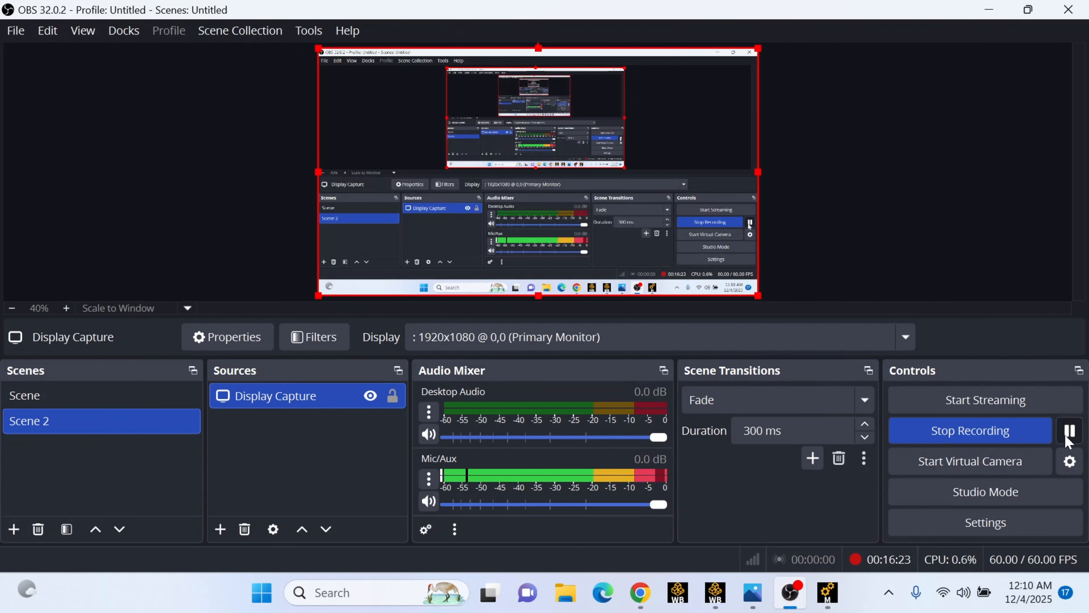
pyautogui.click(827, 593)
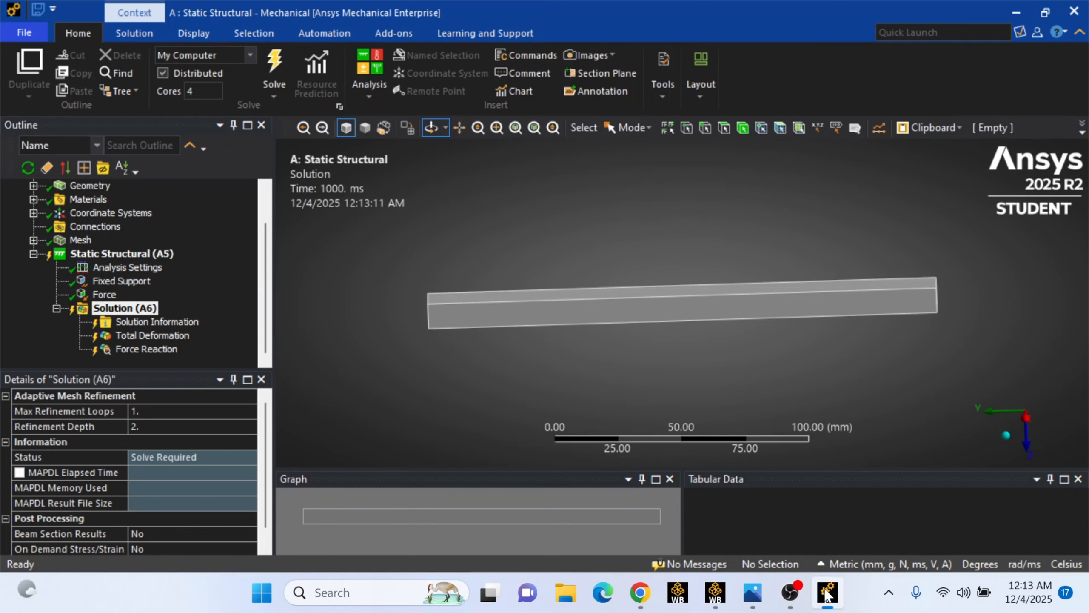
# Insert a Max Equivalent Stress tool under the Solution and select its Safety Factor result
pyautogui.rightClick(122, 302)
pyautogui.moveTo(135, 302)
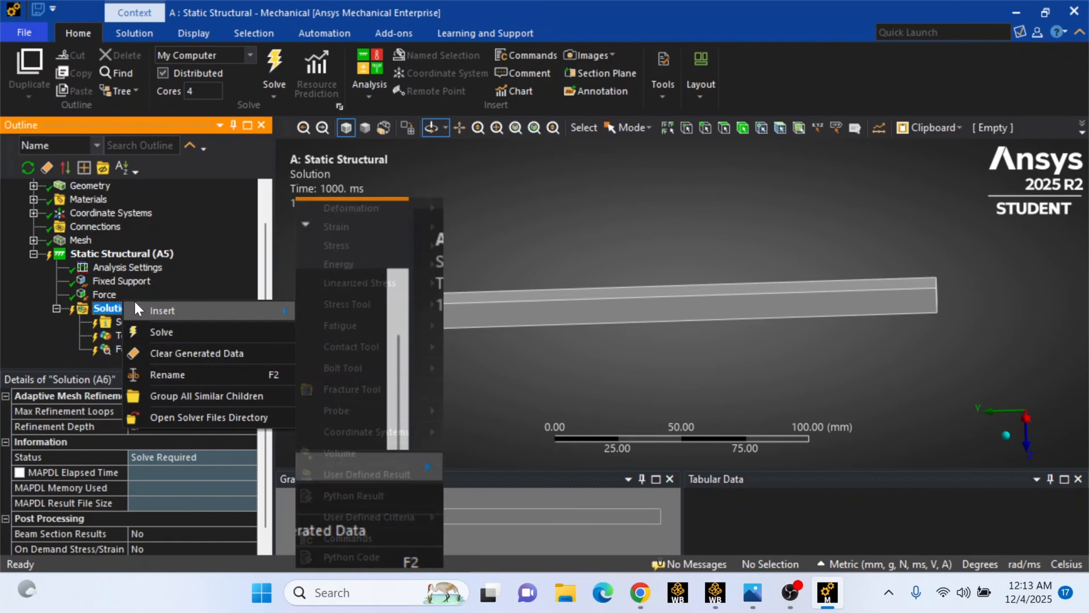
pyautogui.moveTo(414, 300)
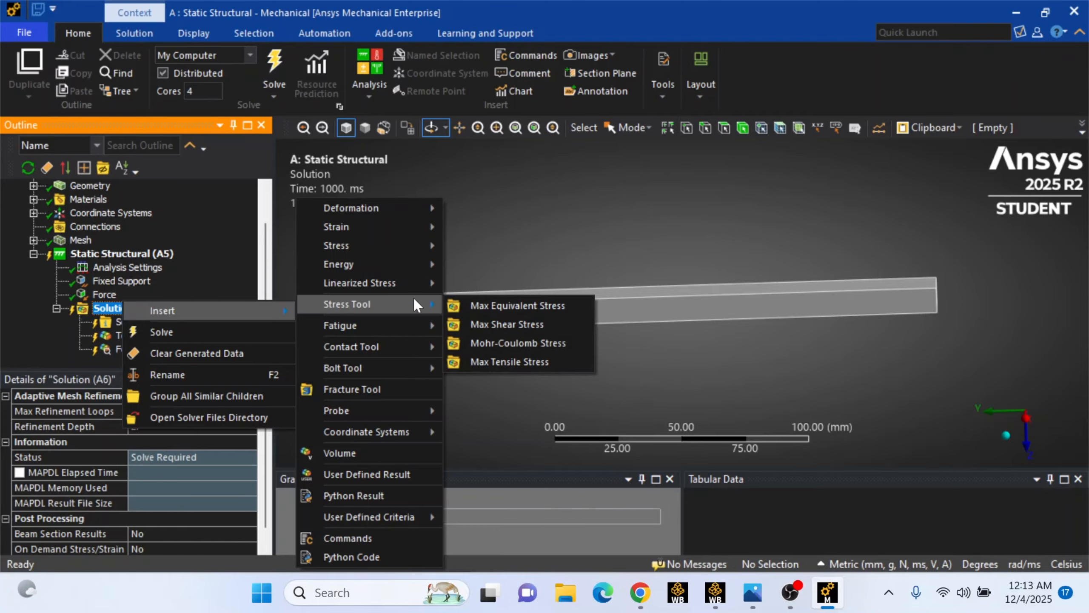
pyautogui.click(472, 306)
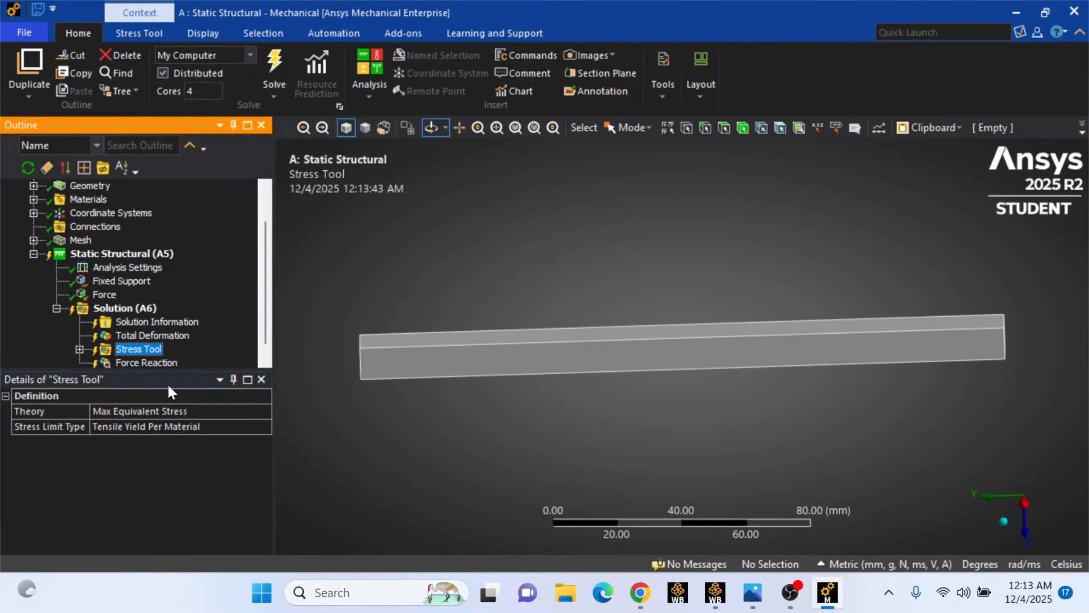
pyautogui.click(146, 350)
pyautogui.click(79, 349)
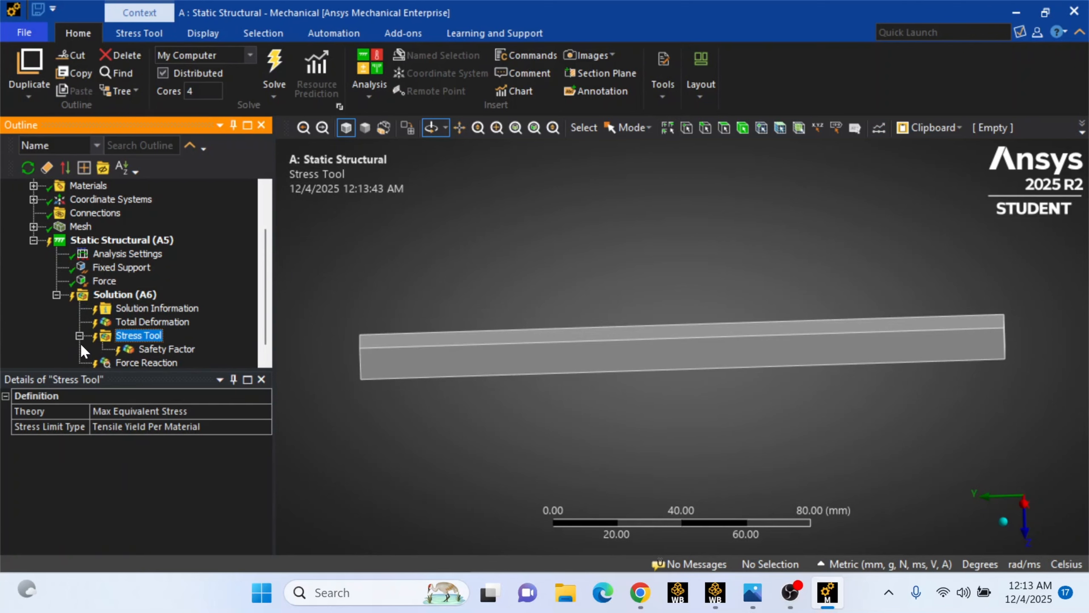
pyautogui.click(156, 350)
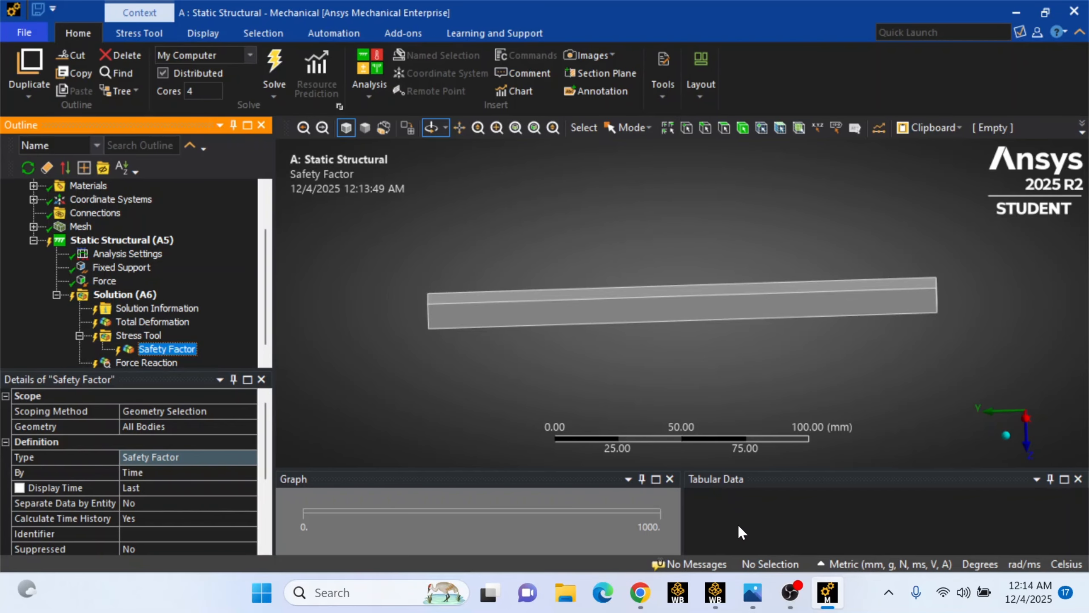
# Switch to the Photos viewer to show the hand calculation of the beam deflection
pyautogui.moveTo(752, 593)
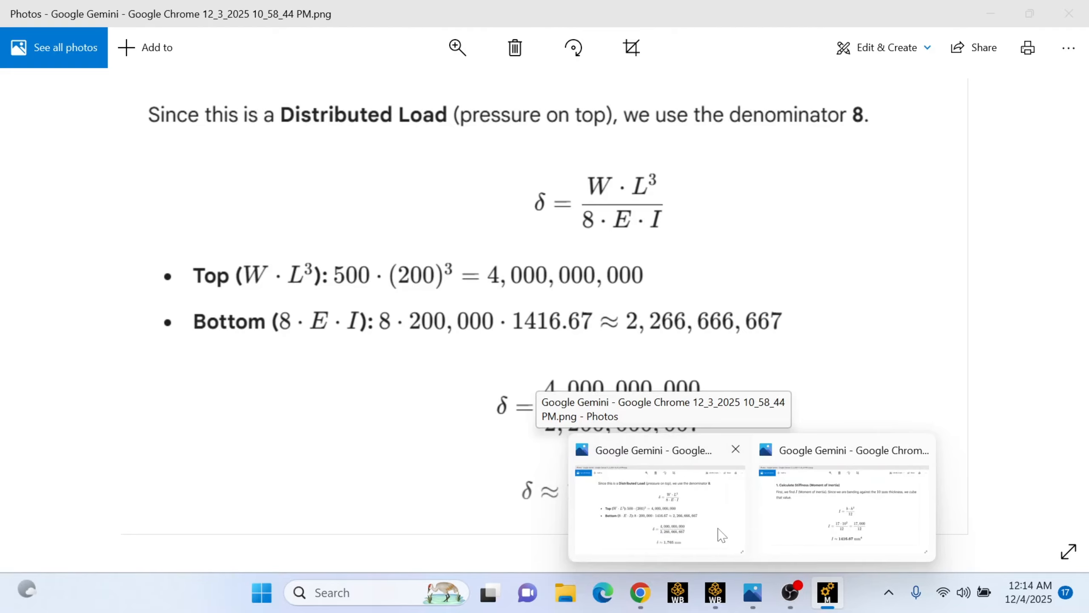
pyautogui.click(725, 524)
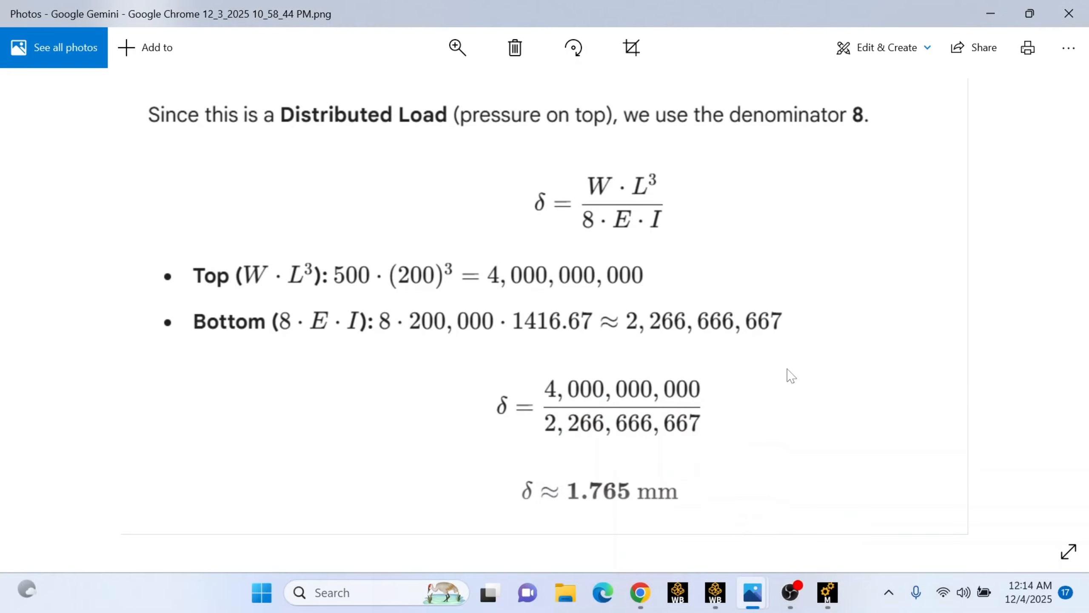